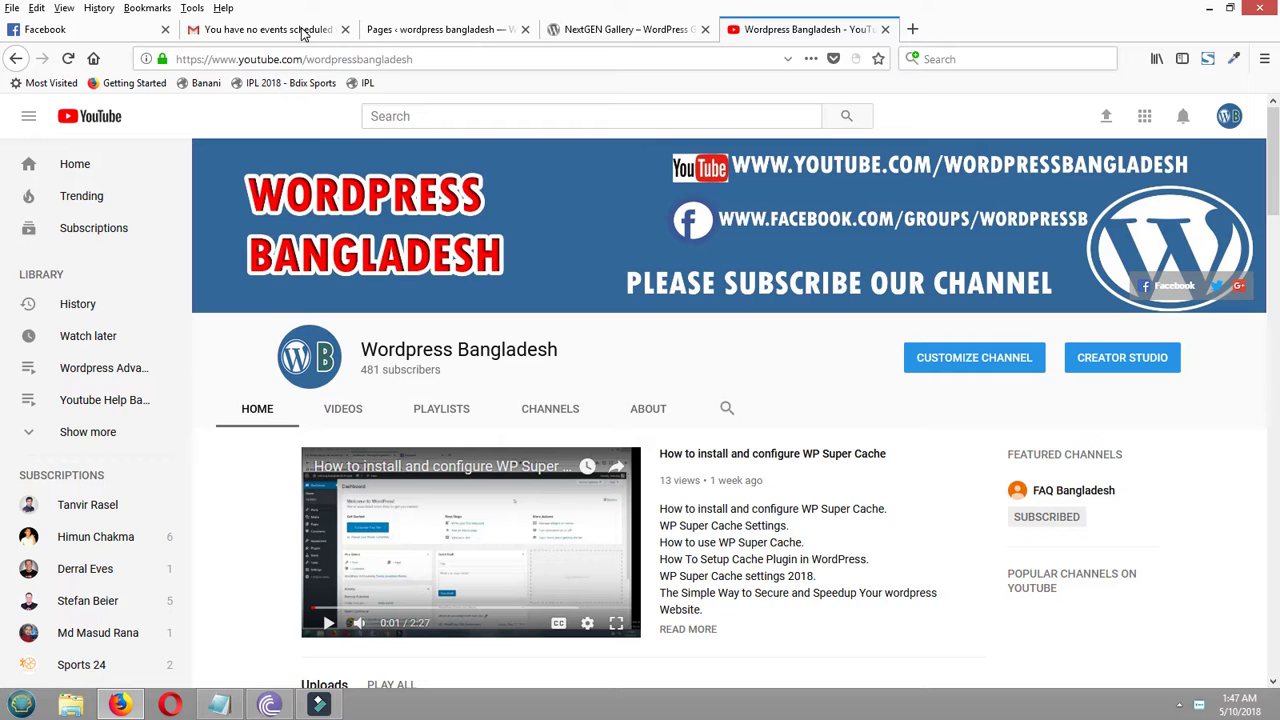
Switch to the WordPress admin and search for new plugins with the keyword "NextGEN Gallery"
{"action": "left_click", "coordinate": [425, 29]}
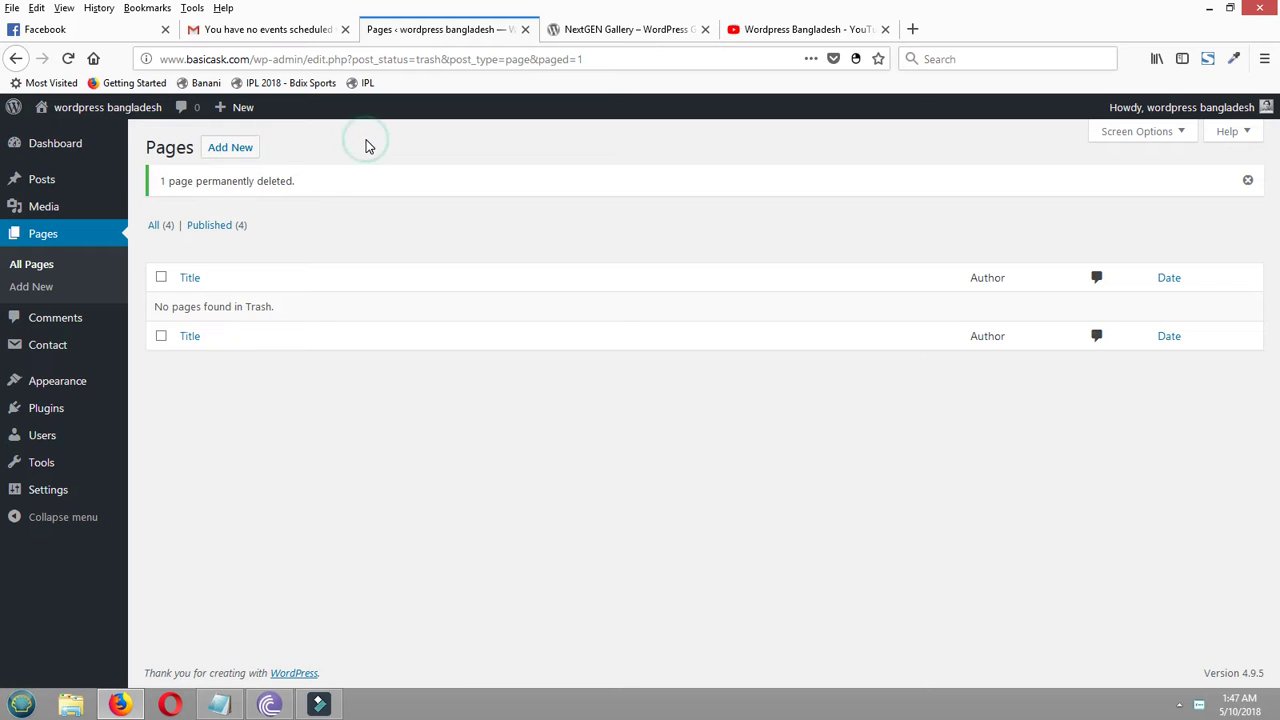
{"action": "left_click", "coordinate": [72, 414]}
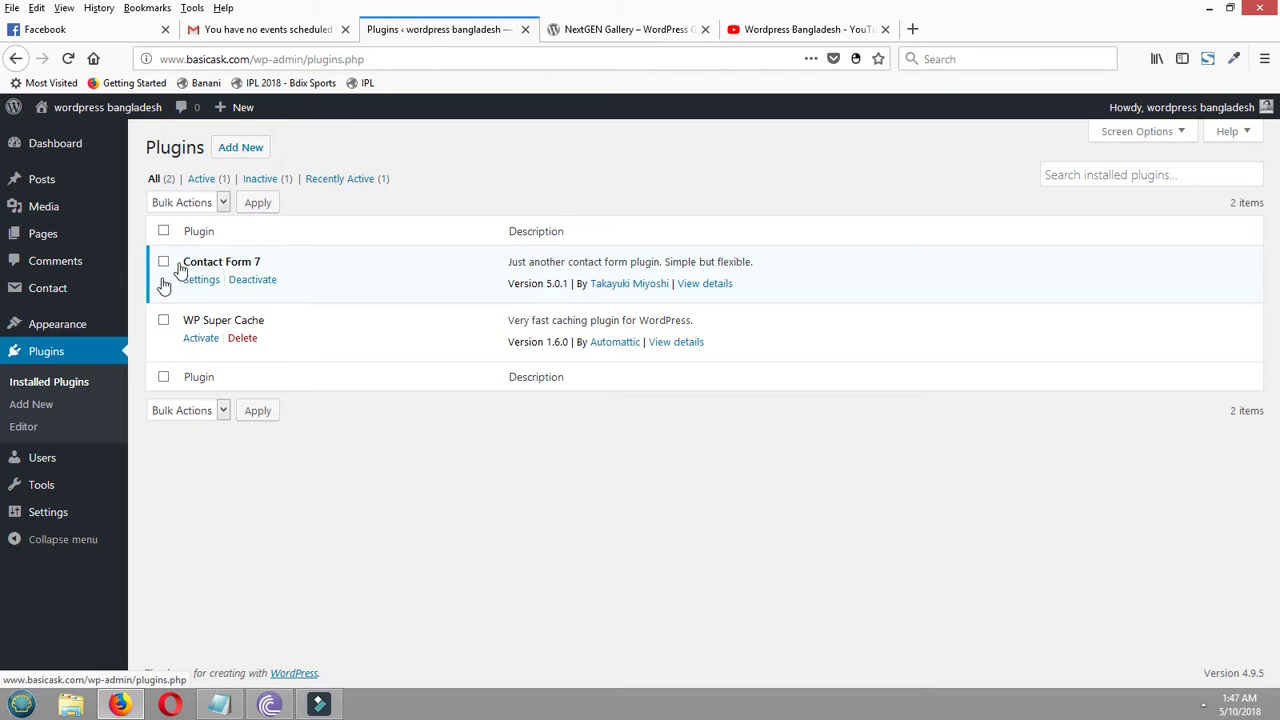
{"action": "left_click", "coordinate": [250, 150]}
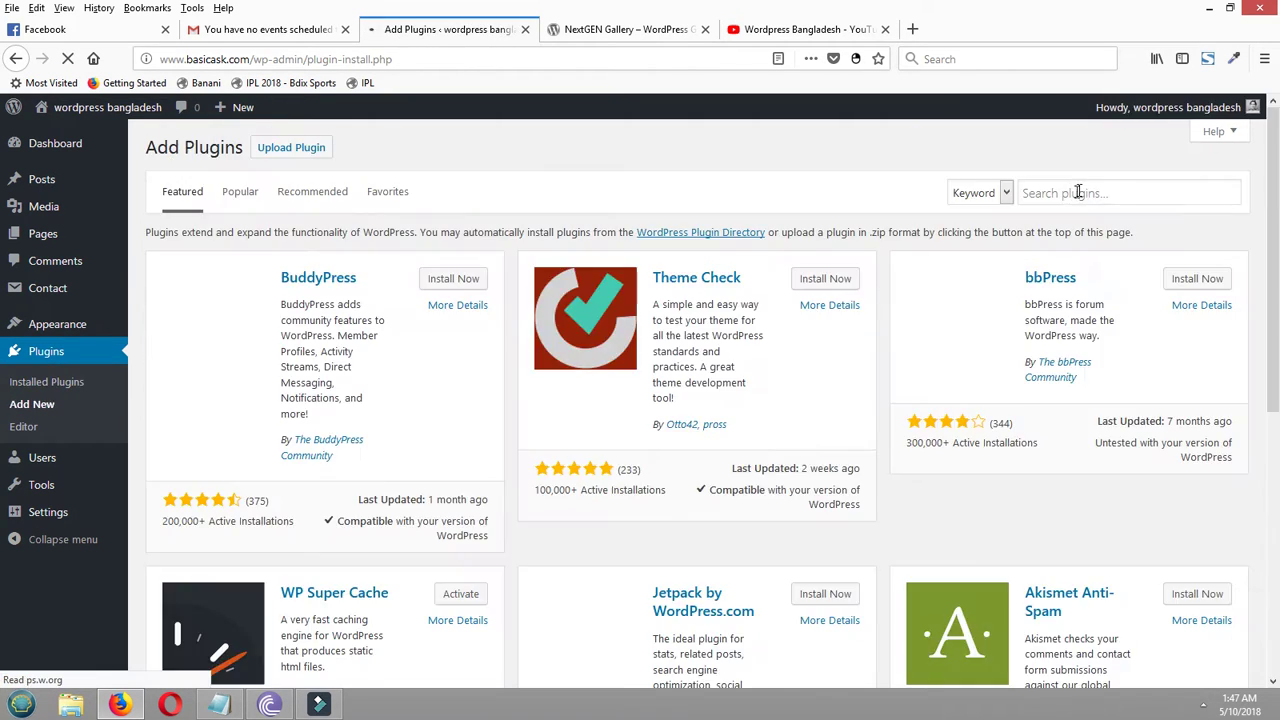
{"action": "left_click", "coordinate": [1071, 191]}
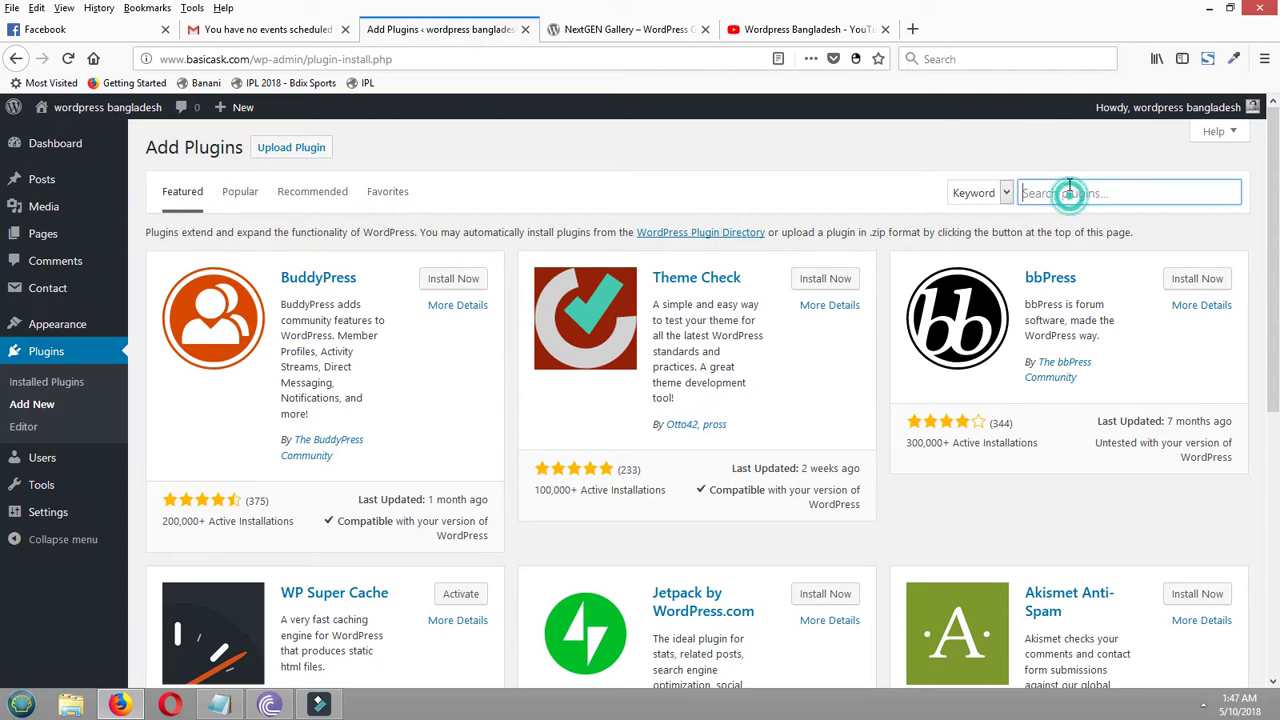
{"action": "type", "text": "NextGEN Gallery"}
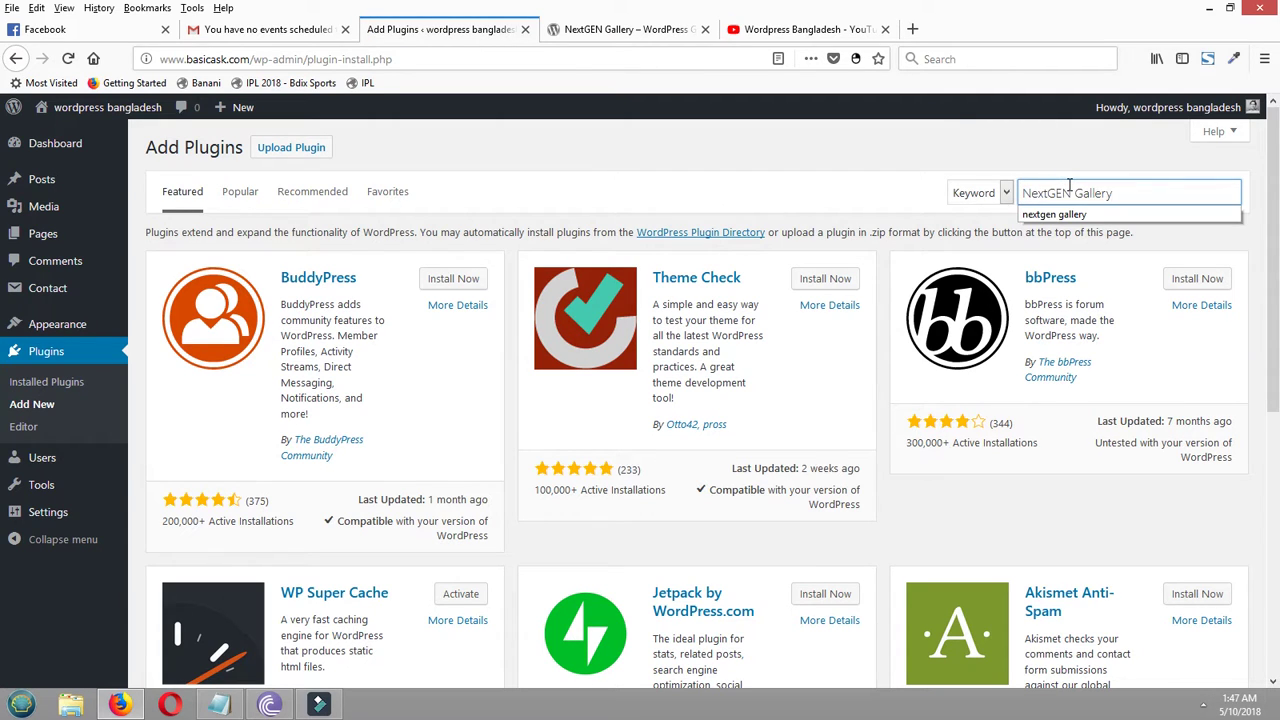
{"action": "key", "text": "Return"}
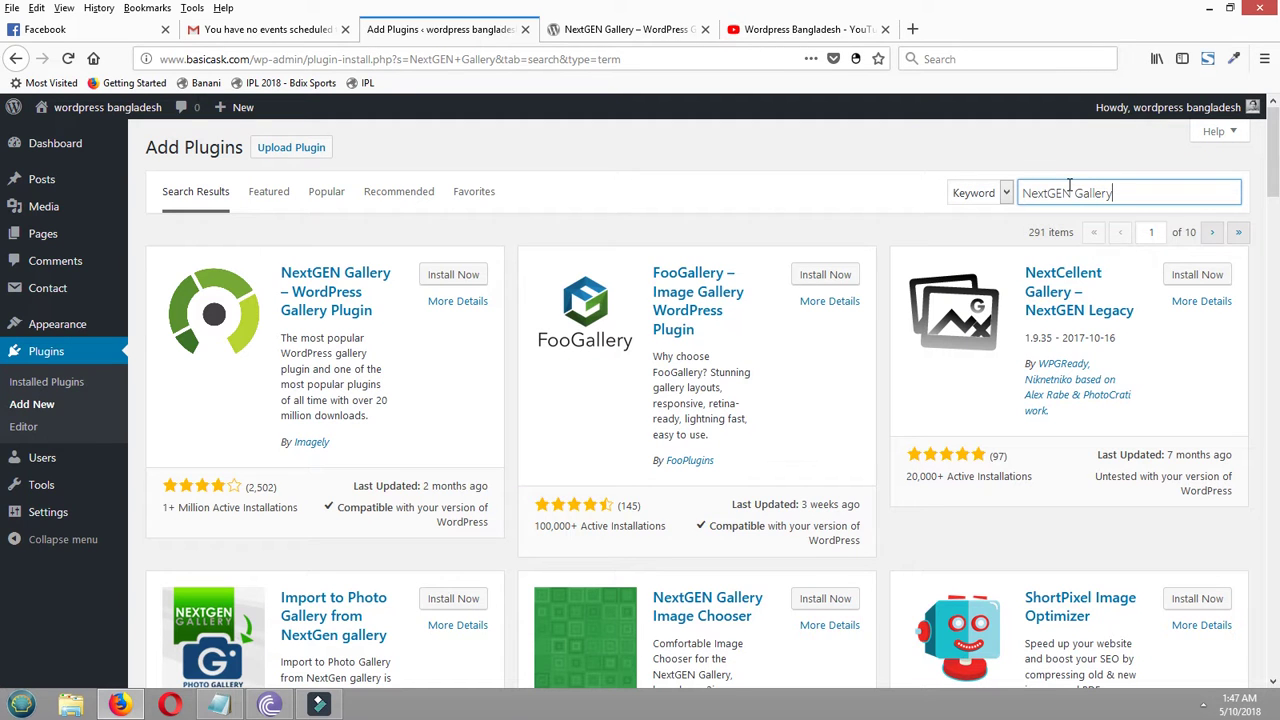
{"action": "key", "text": "Print"}
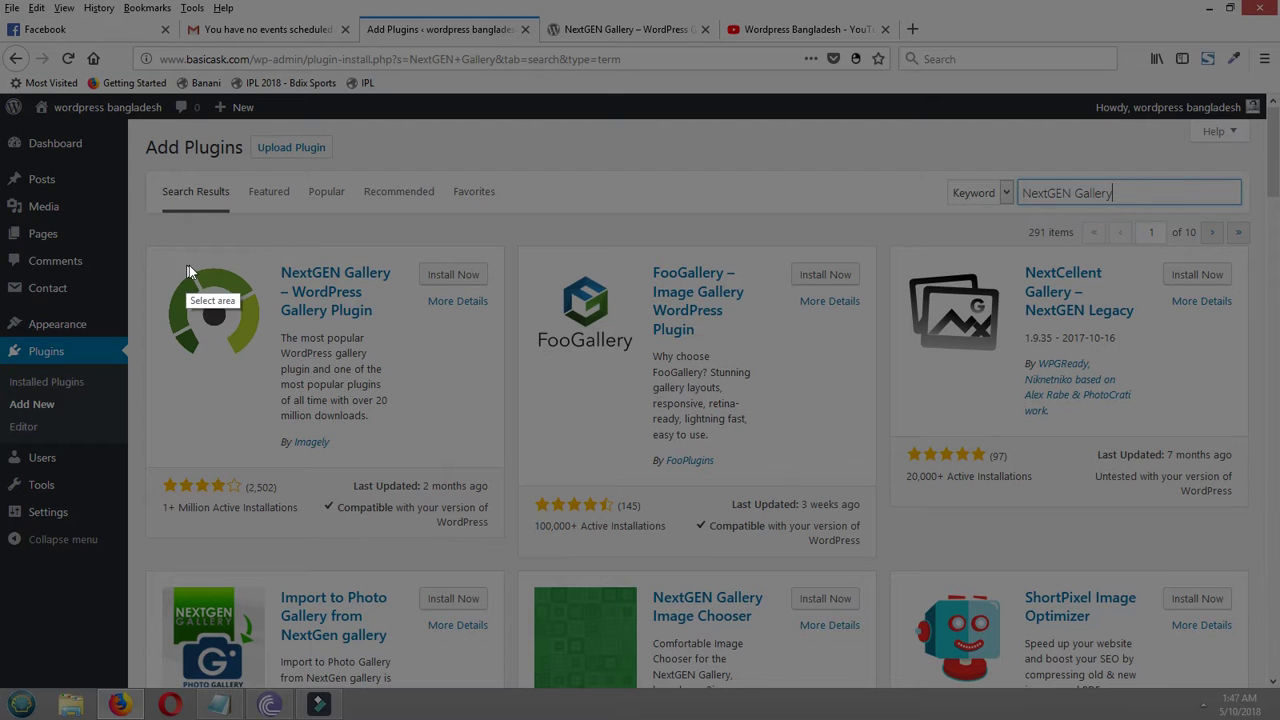
{"action": "left_click_drag", "start_coordinate": [134, 236], "coordinate": [529, 550]}
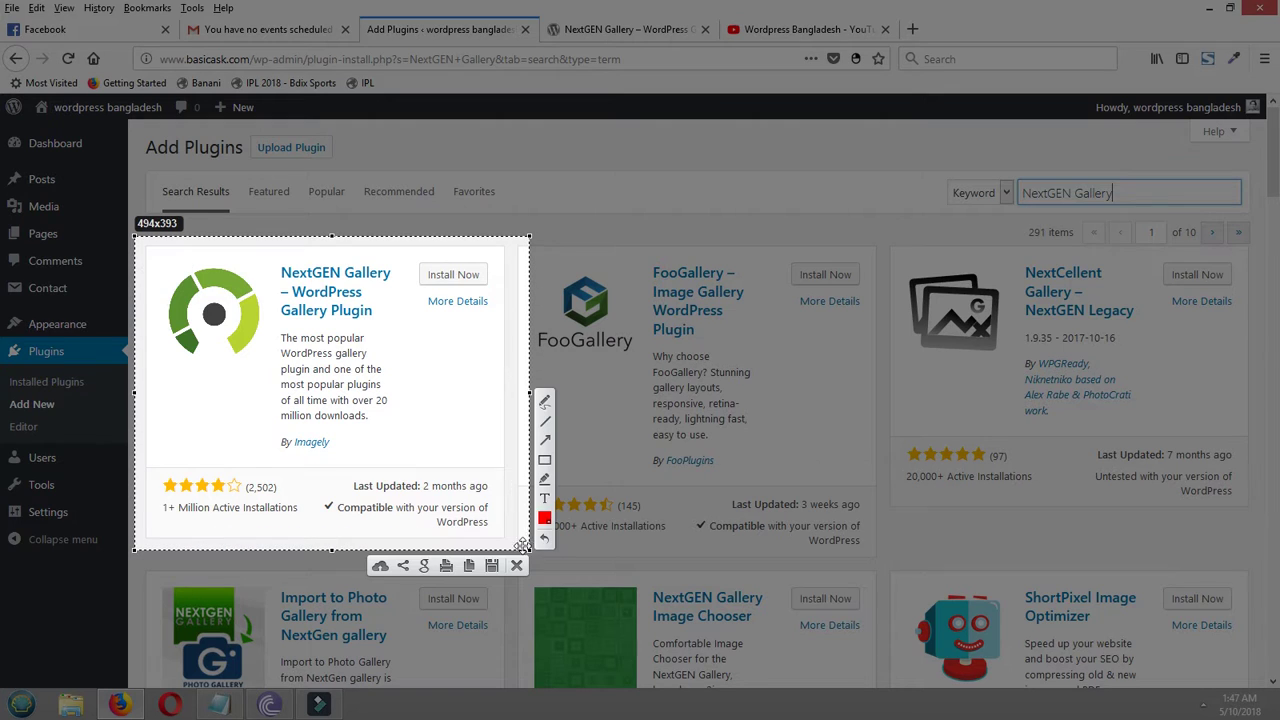
{"action": "left_click", "coordinate": [544, 459]}
{"action": "left_click_drag", "start_coordinate": [405, 257], "coordinate": [508, 285]}
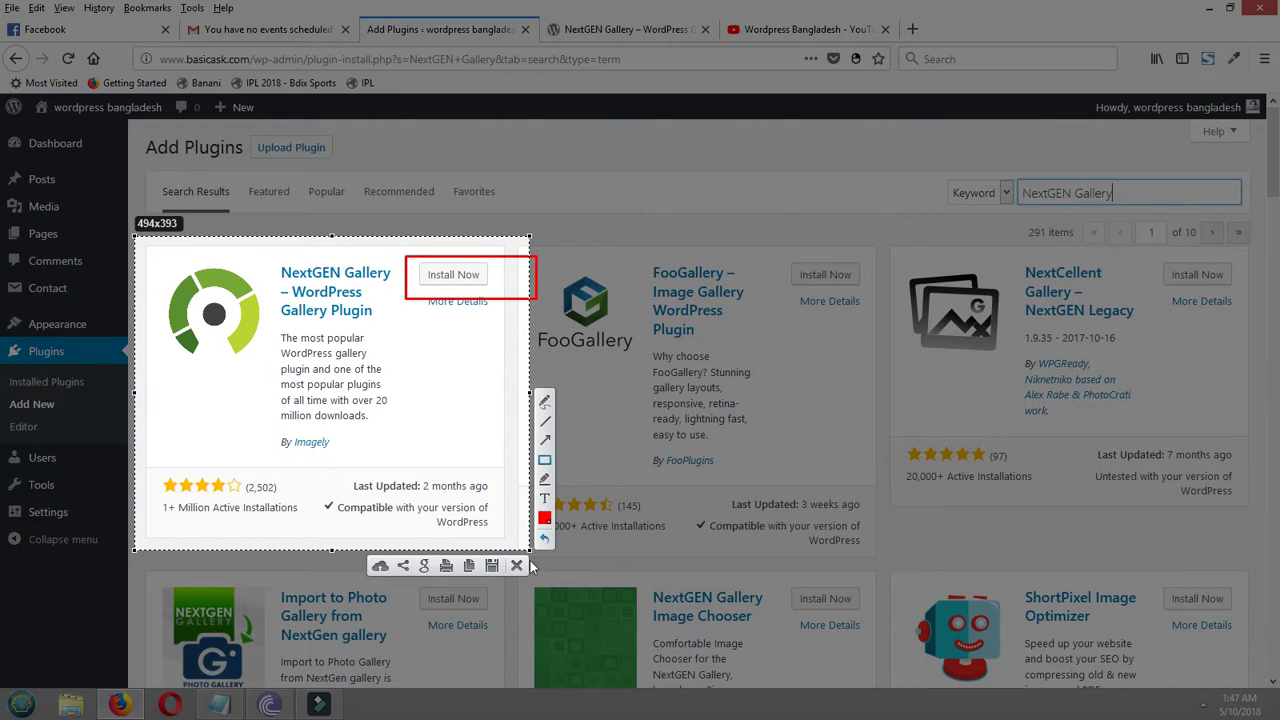
{"action": "left_click", "coordinate": [520, 566]}
Install and activate the NextGEN Gallery – WordPress Gallery Plugin by Imagely
{"action": "left_click", "coordinate": [440, 284]}
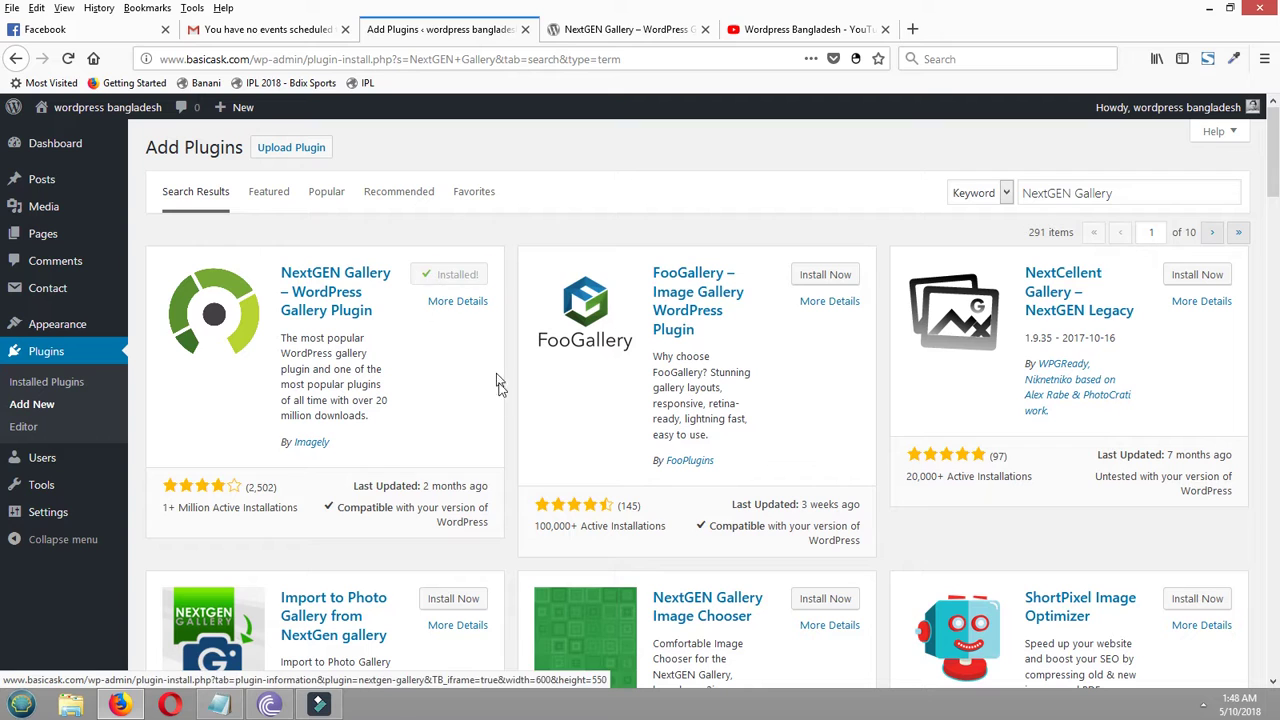
{"action": "left_click", "coordinate": [463, 283]}
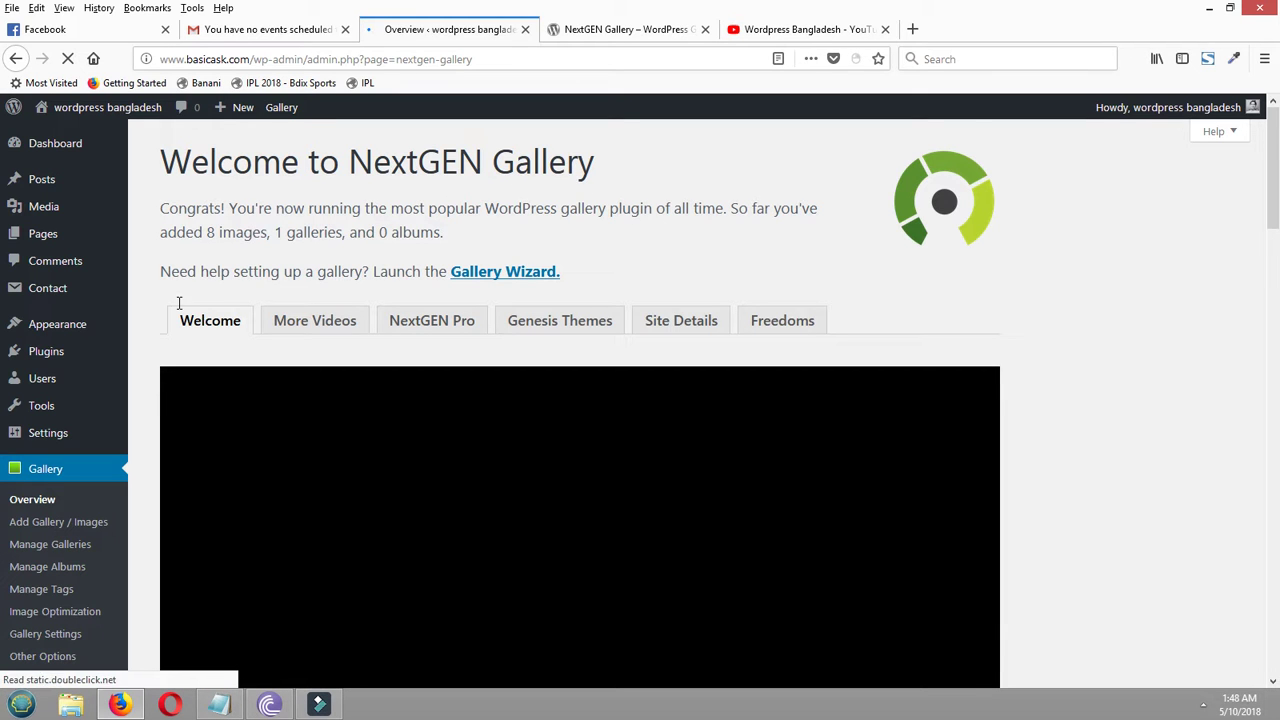
Set up a new NextGEN gallery for image upload and title it "test 1"
{"action": "mouse_move", "coordinate": [58, 145]}
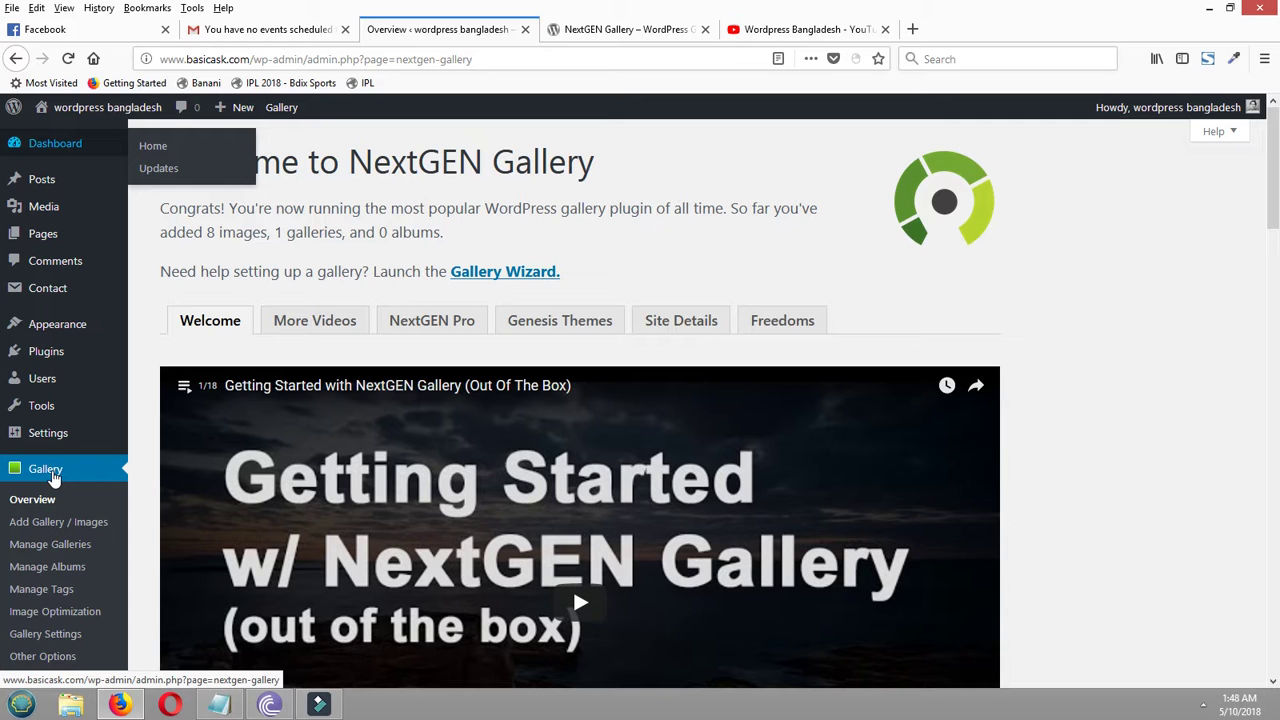
{"action": "left_click", "coordinate": [48, 533]}
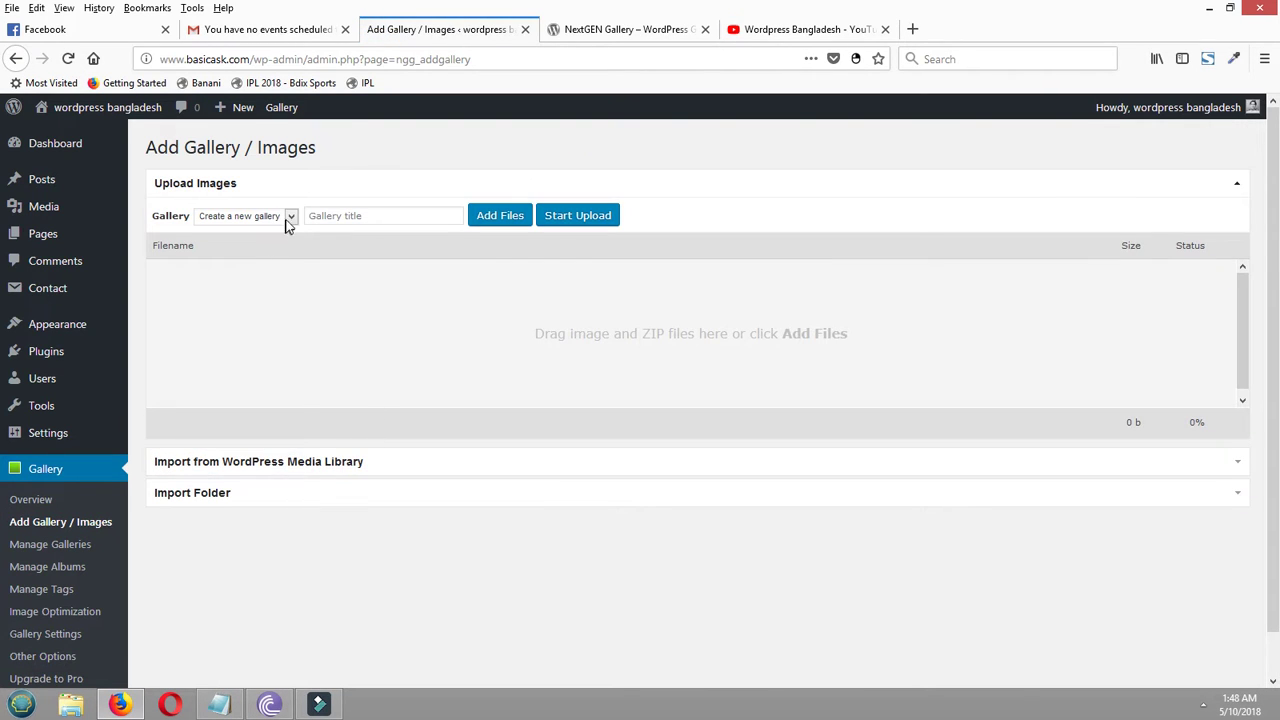
{"action": "left_click", "coordinate": [290, 216]}
{"action": "left_click", "coordinate": [286, 215]}
{"action": "left_click", "coordinate": [364, 216]}
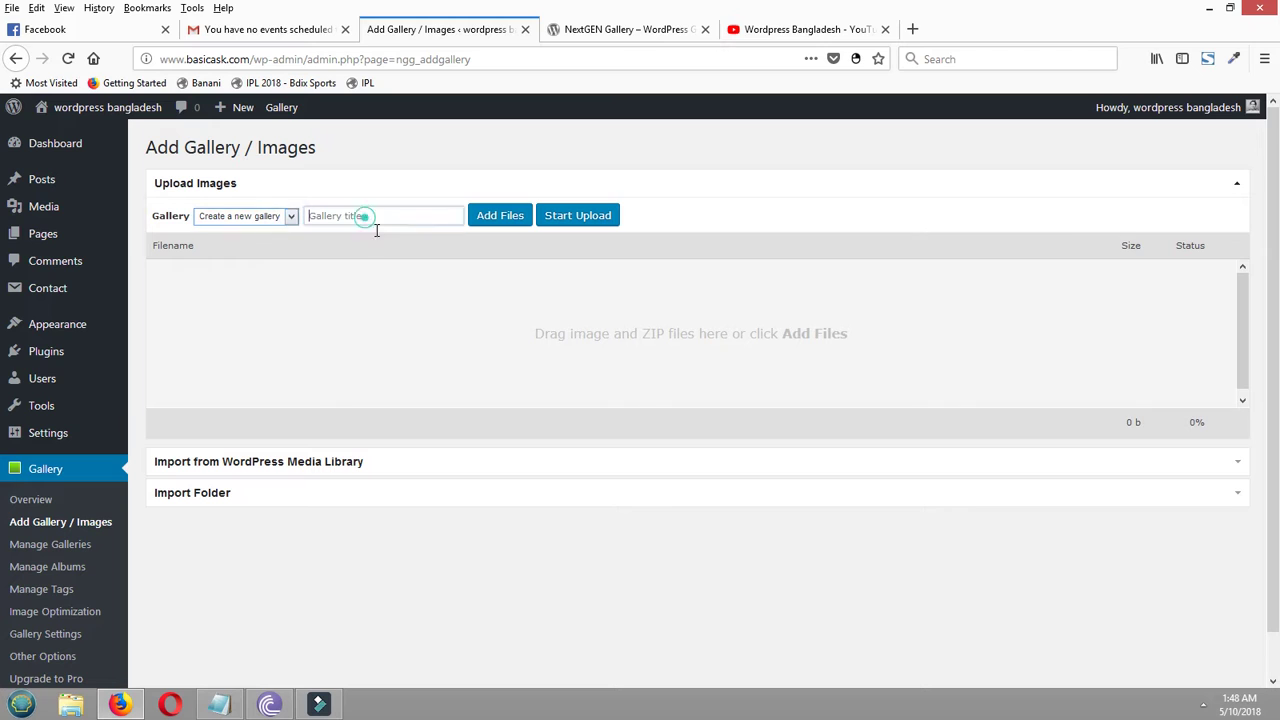
{"action": "type", "text": "test 1"}
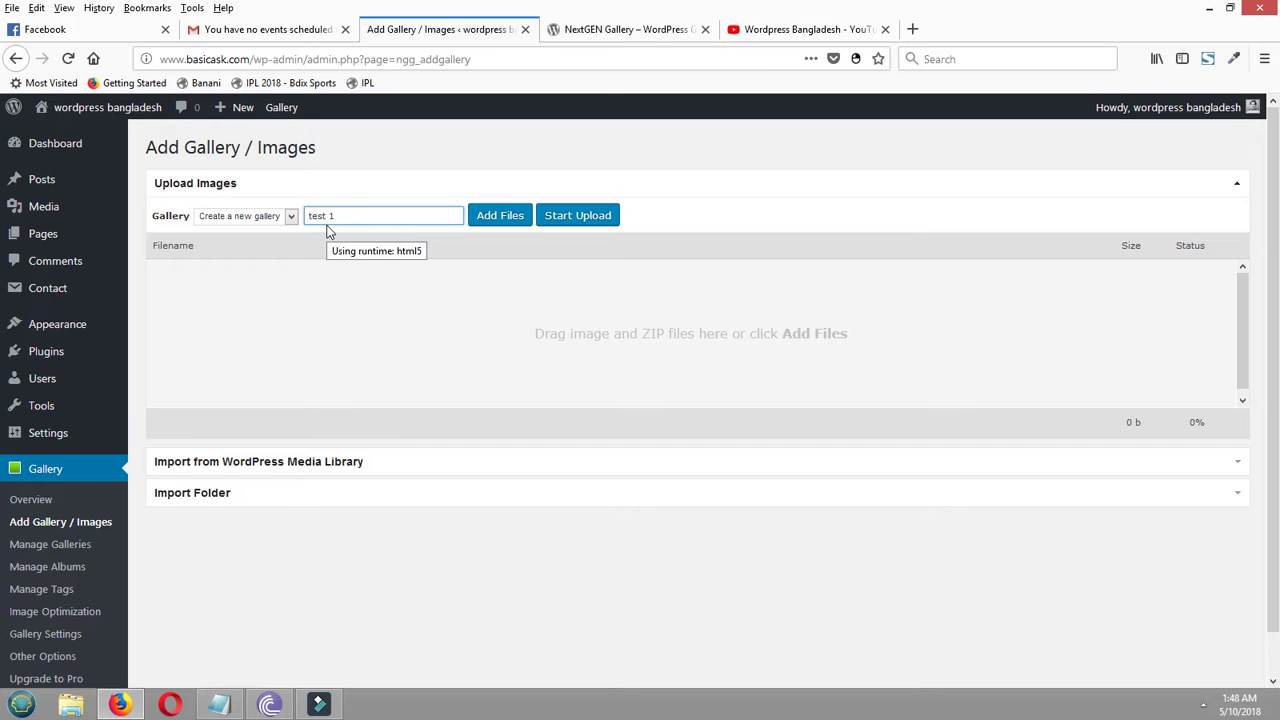
Upload photo 1.jpg through photo 8.jpg from the photo comments folder into the gallery and dismiss the completion notice
{"action": "left_click", "coordinate": [491, 224]}
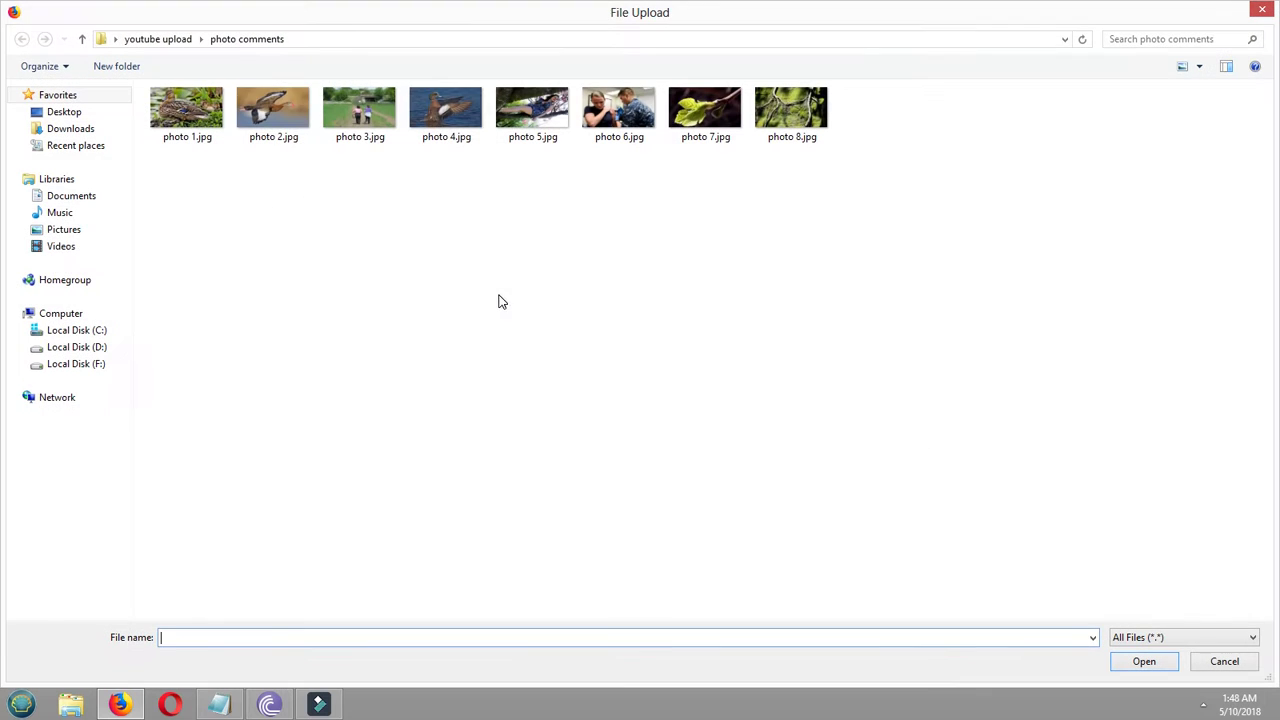
{"action": "left_click_drag", "start_coordinate": [168, 158], "coordinate": [915, 75]}
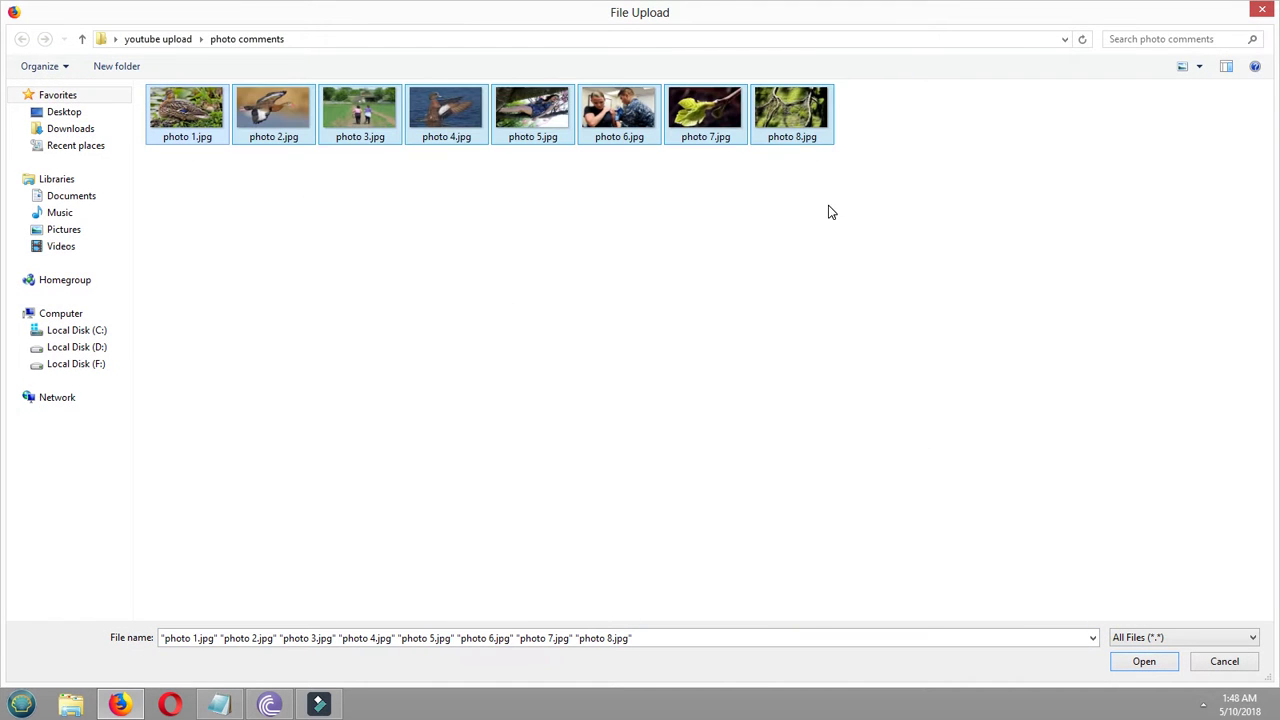
{"action": "left_click", "coordinate": [1153, 665]}
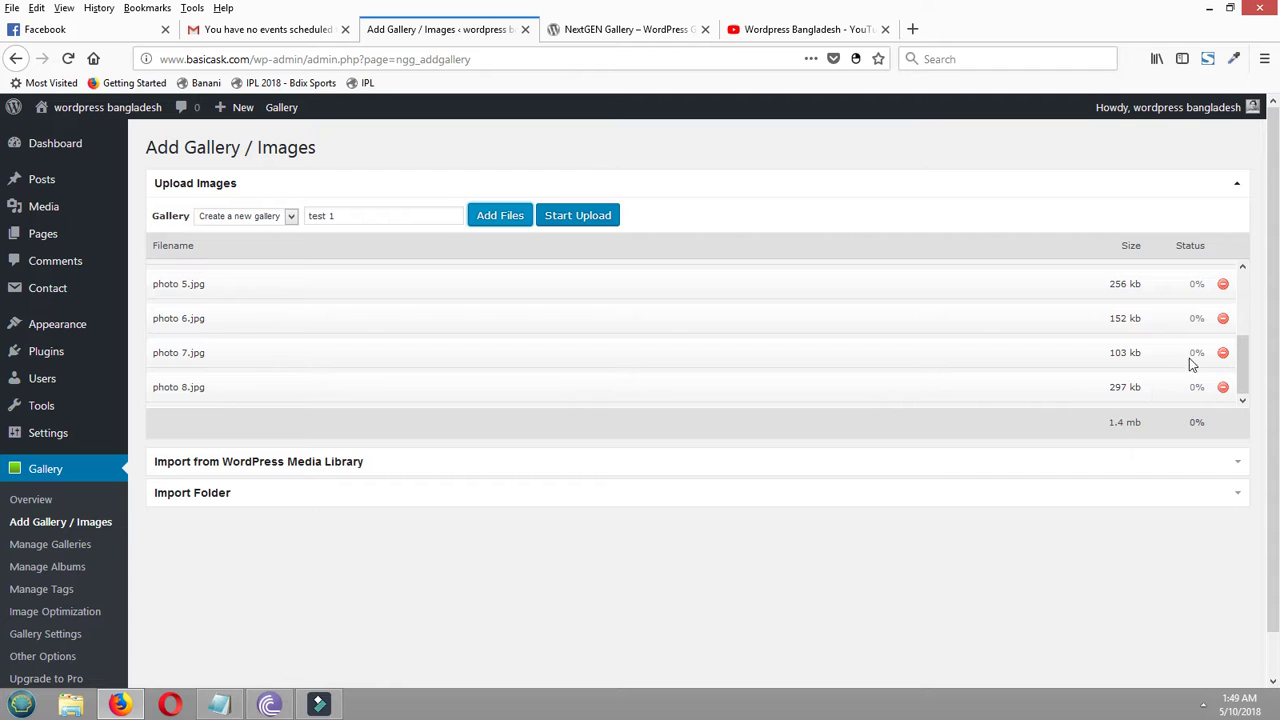
{"action": "left_click_drag", "start_coordinate": [1243, 349], "coordinate": [1245, 271]}
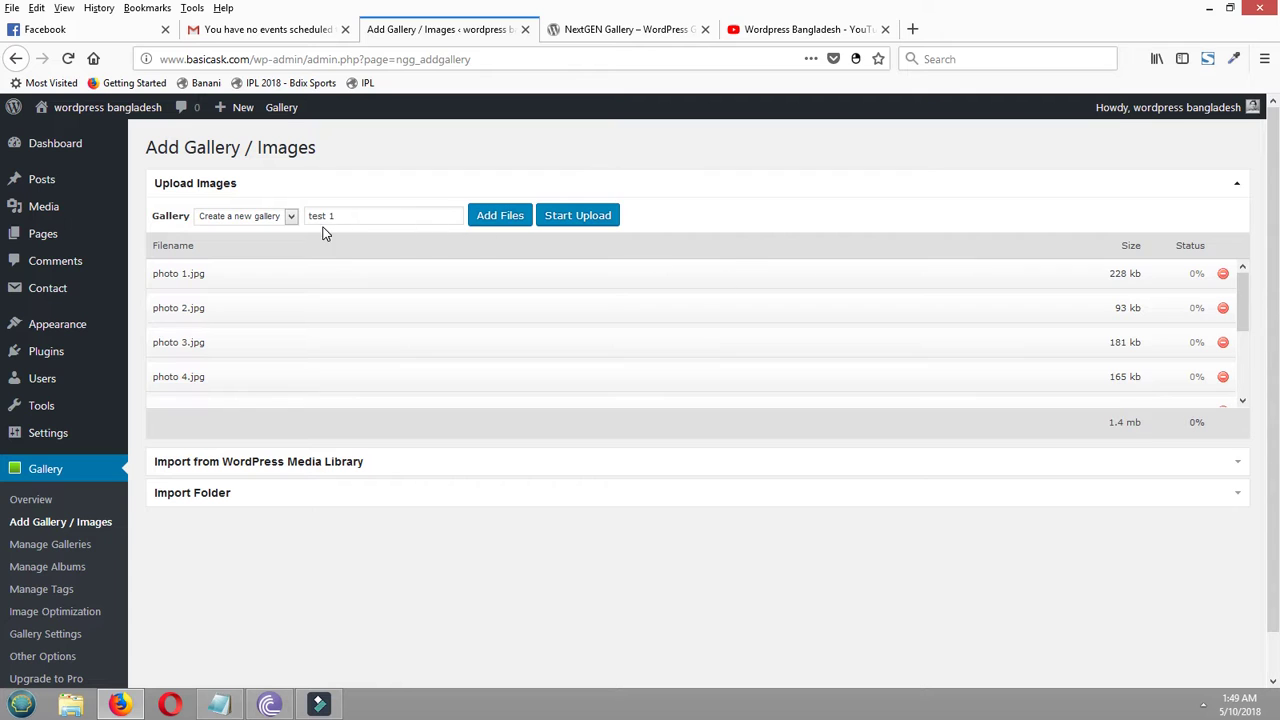
{"action": "left_click", "coordinate": [567, 218]}
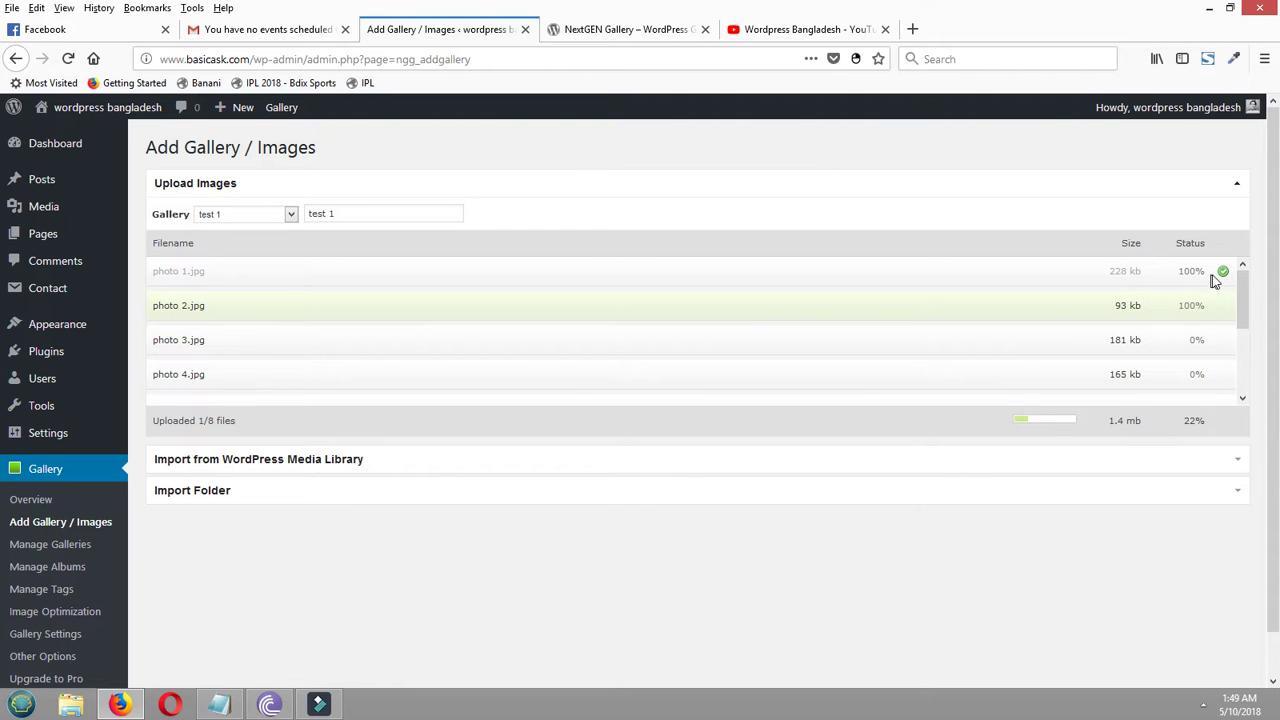
{"action": "left_click_drag", "start_coordinate": [1248, 337], "coordinate": [1262, 395]}
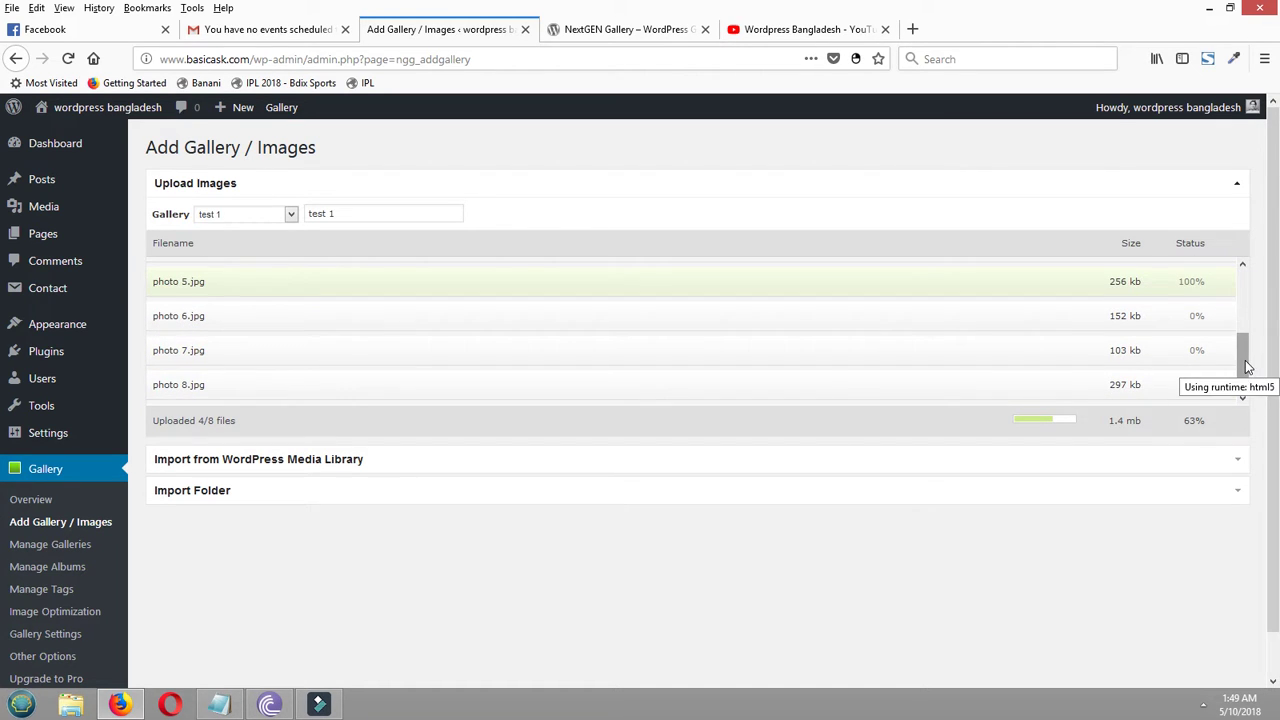
{"action": "left_click_drag", "start_coordinate": [1248, 337], "coordinate": [1251, 263]}
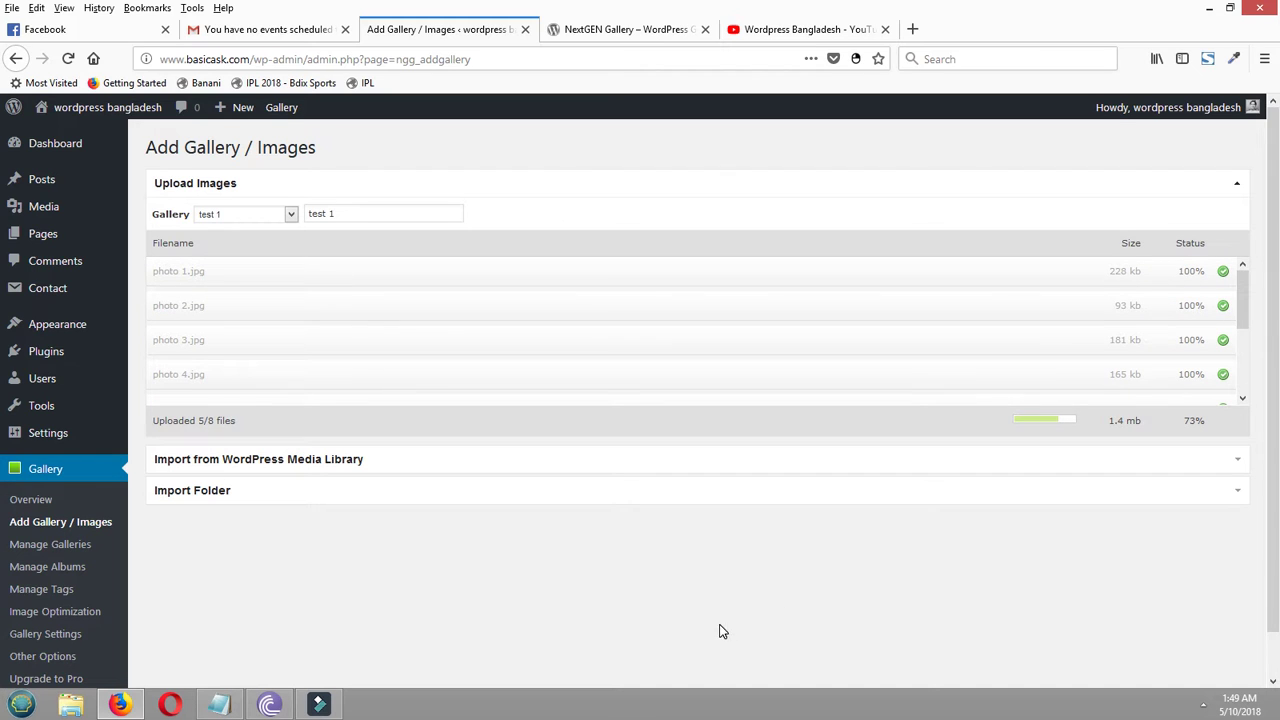
{"action": "left_click_drag", "start_coordinate": [1249, 330], "coordinate": [1266, 405]}
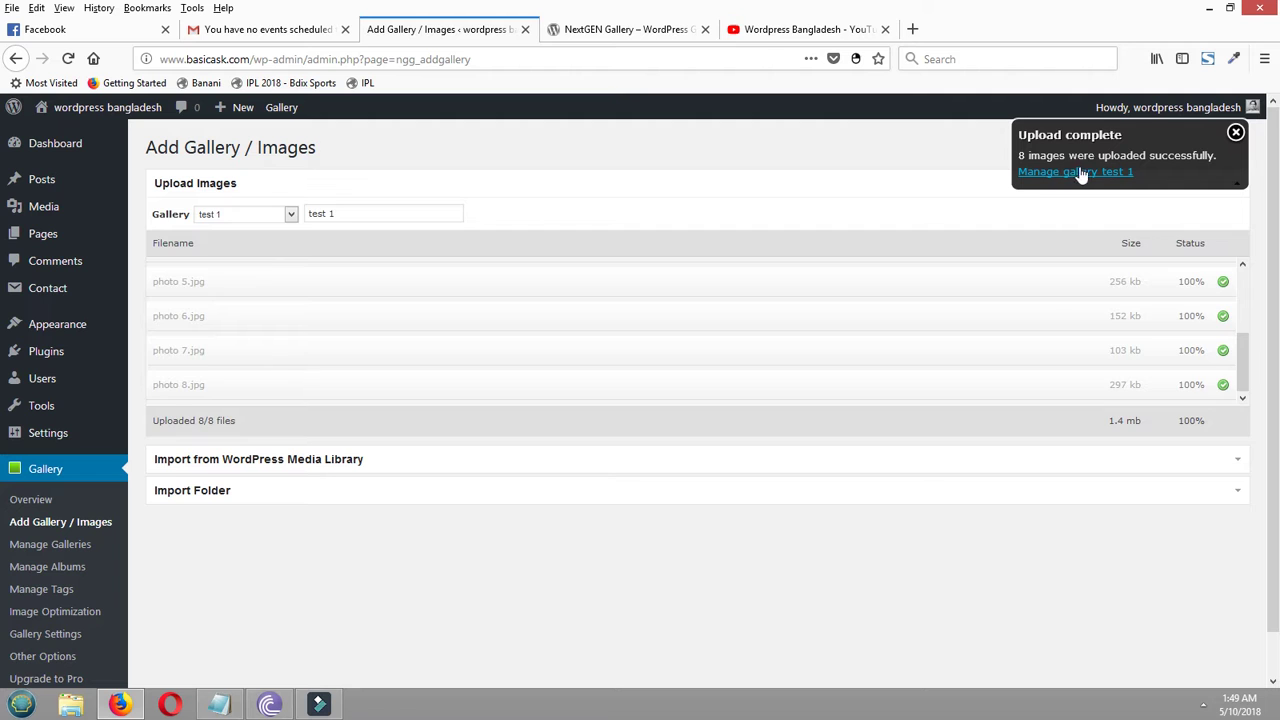
{"action": "left_click", "coordinate": [1235, 135]}
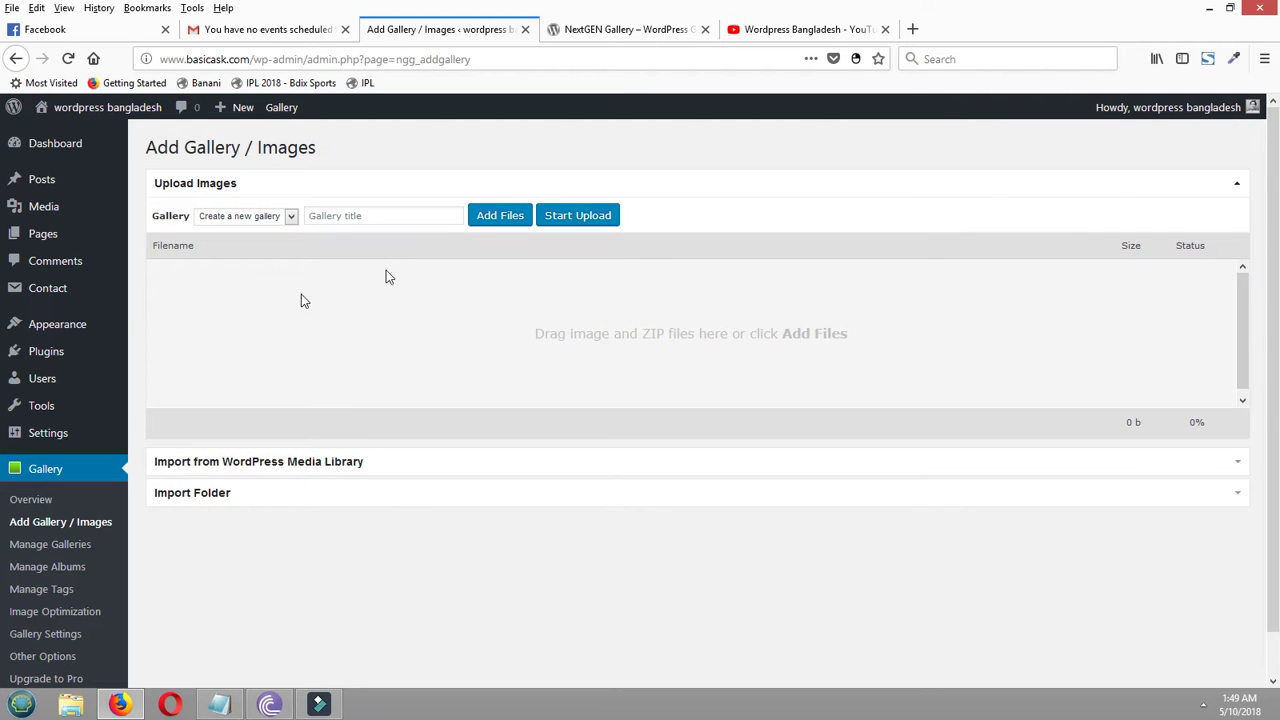
Create a new page with the title "gallery test"
{"action": "left_click", "coordinate": [43, 237]}
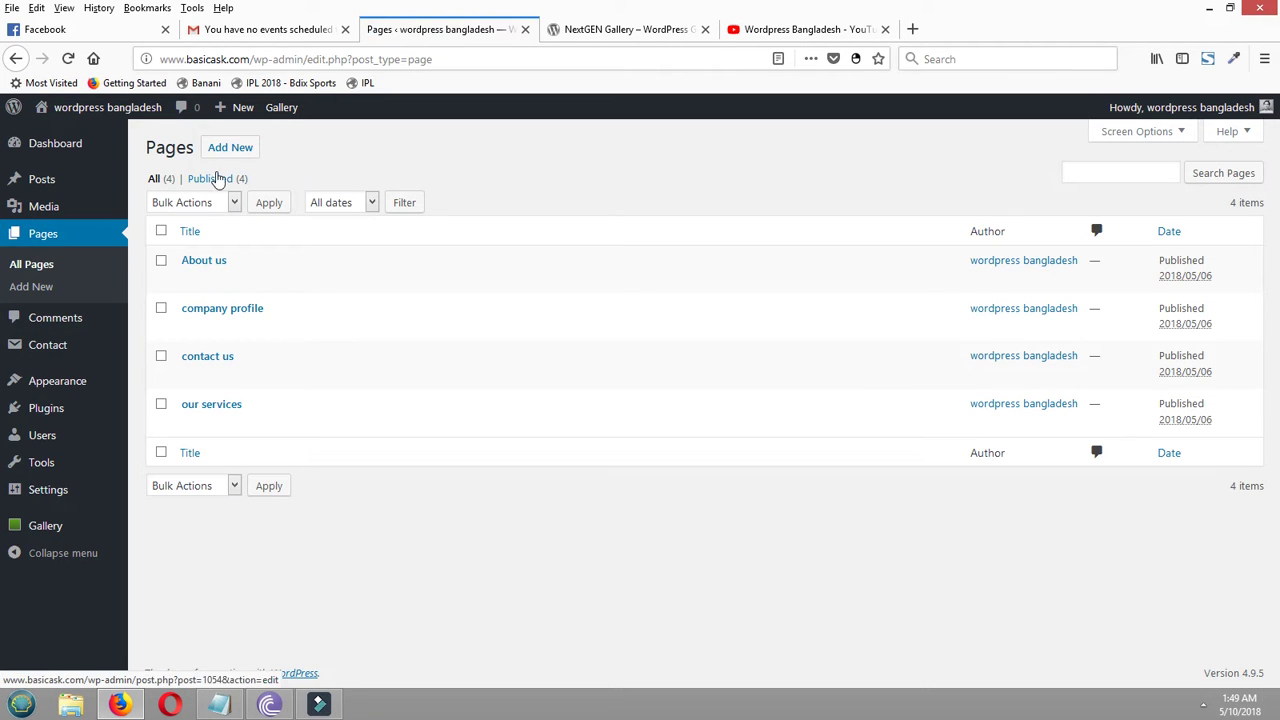
{"action": "left_click", "coordinate": [228, 155]}
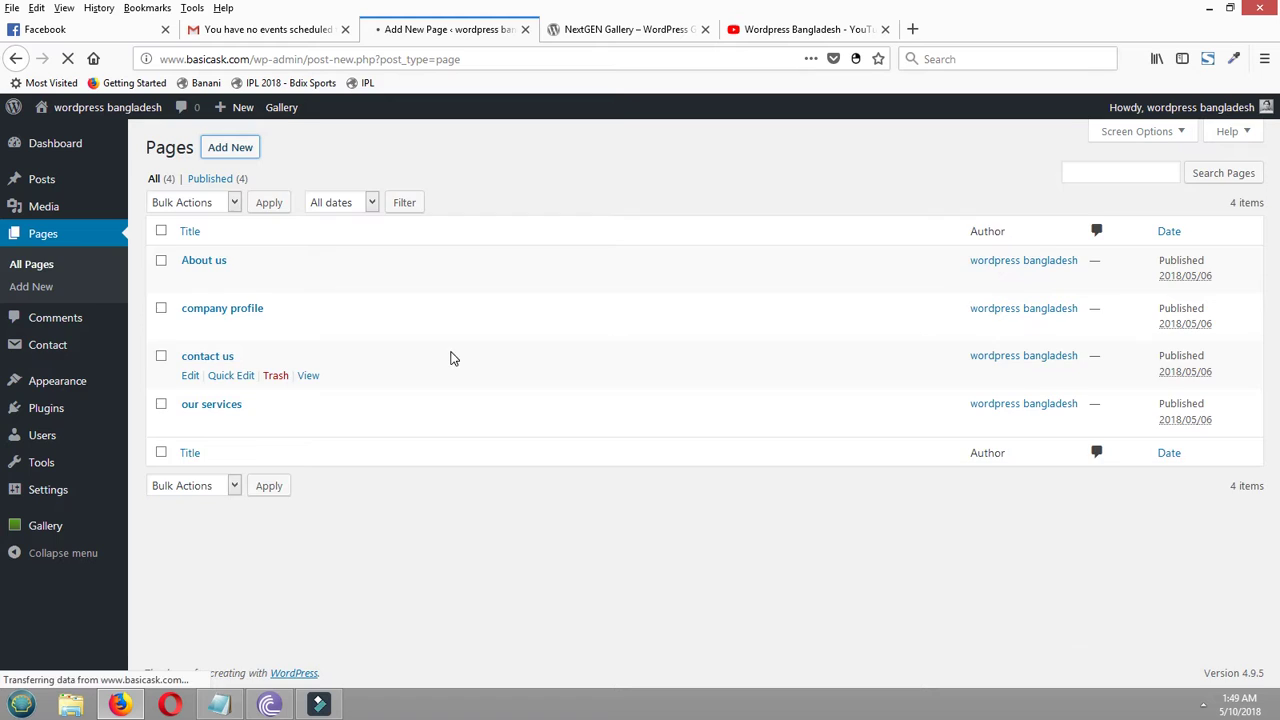
{"action": "type", "text": "galler"}
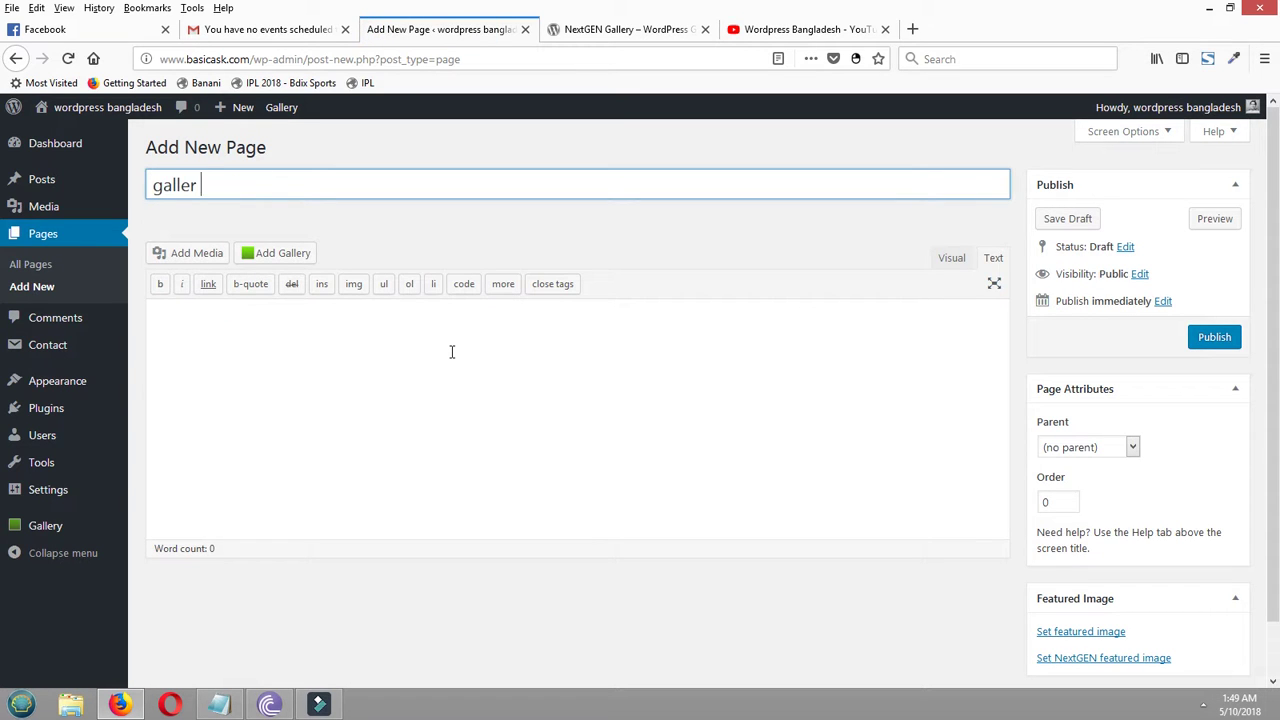
{"action": "type", "text": " test"}
{"action": "left_click", "coordinate": [197, 185]}
{"action": "type", "text": "y"}
Start adding a gallery to the page body and choose NextGEN Basic Thumbnails as its display type
{"action": "left_click", "coordinate": [287, 379]}
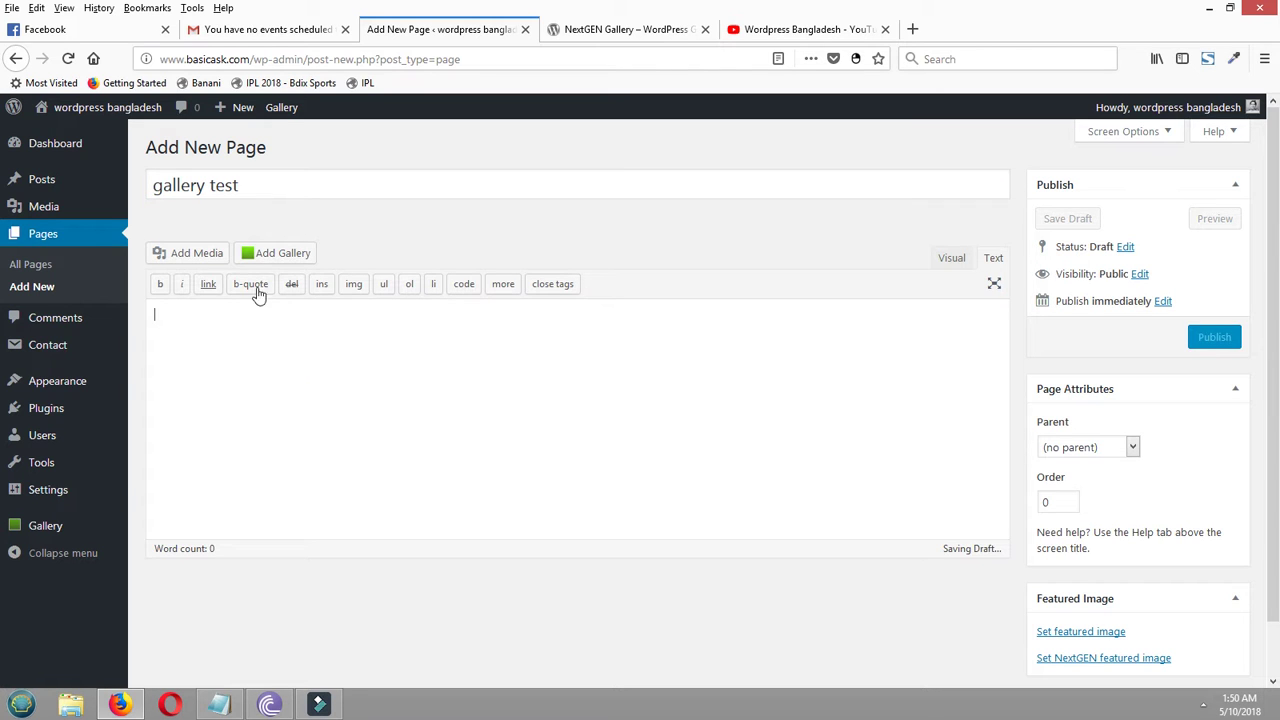
{"action": "left_click", "coordinate": [280, 258]}
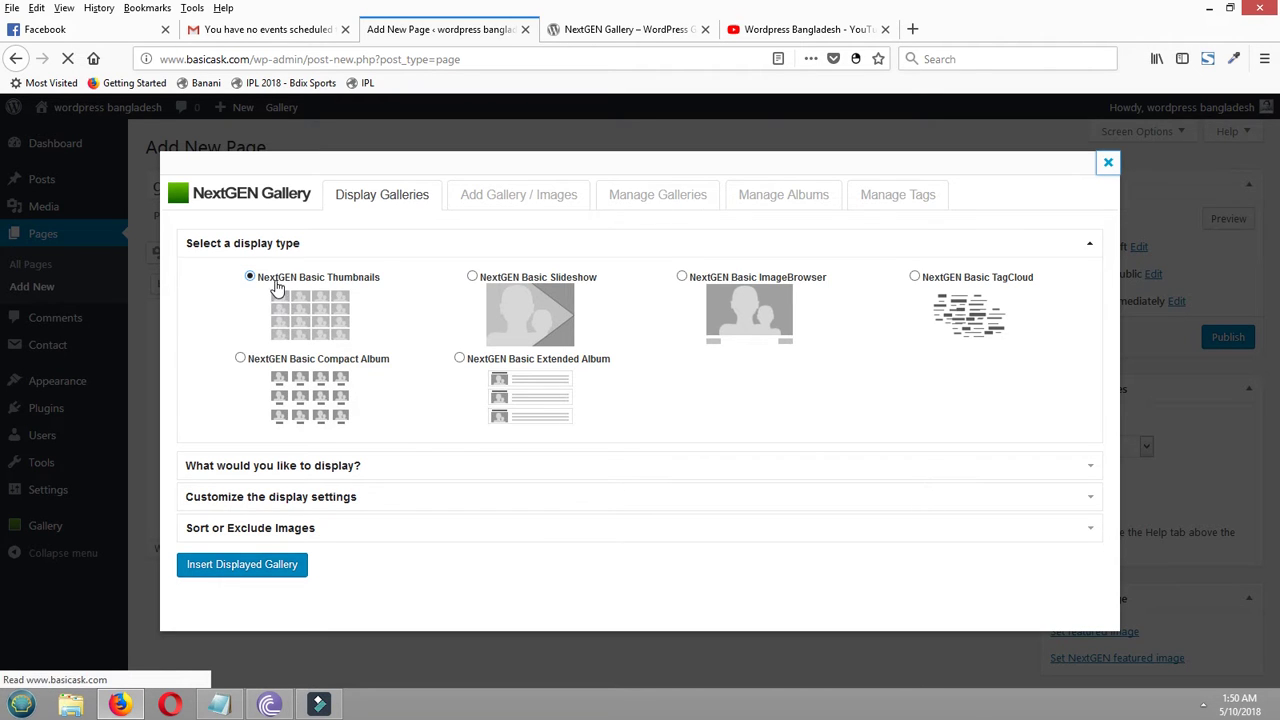
{"action": "left_click", "coordinate": [341, 280]}
{"action": "left_click", "coordinate": [758, 281]}
{"action": "left_click", "coordinate": [914, 277]}
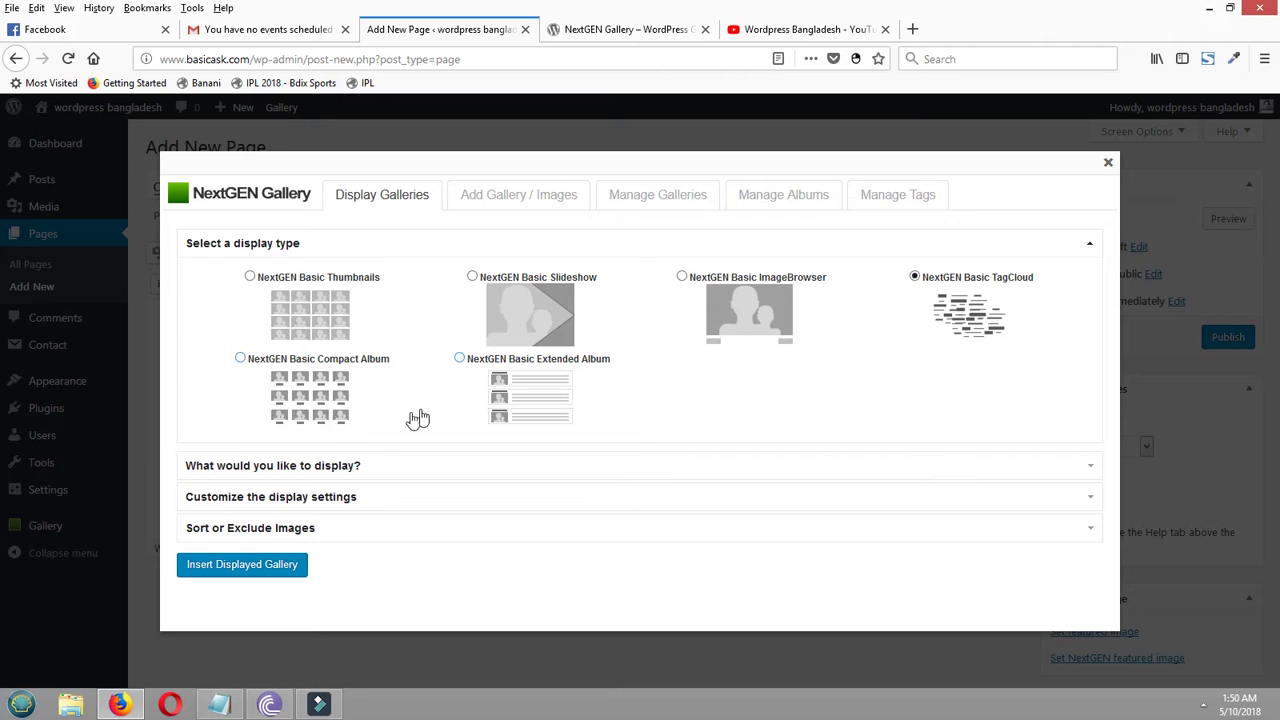
{"action": "left_click", "coordinate": [242, 359]}
{"action": "left_click", "coordinate": [288, 279]}
Keep Galleries as the display source and select the "test 1" gallery to show
{"action": "left_click", "coordinate": [311, 468]}
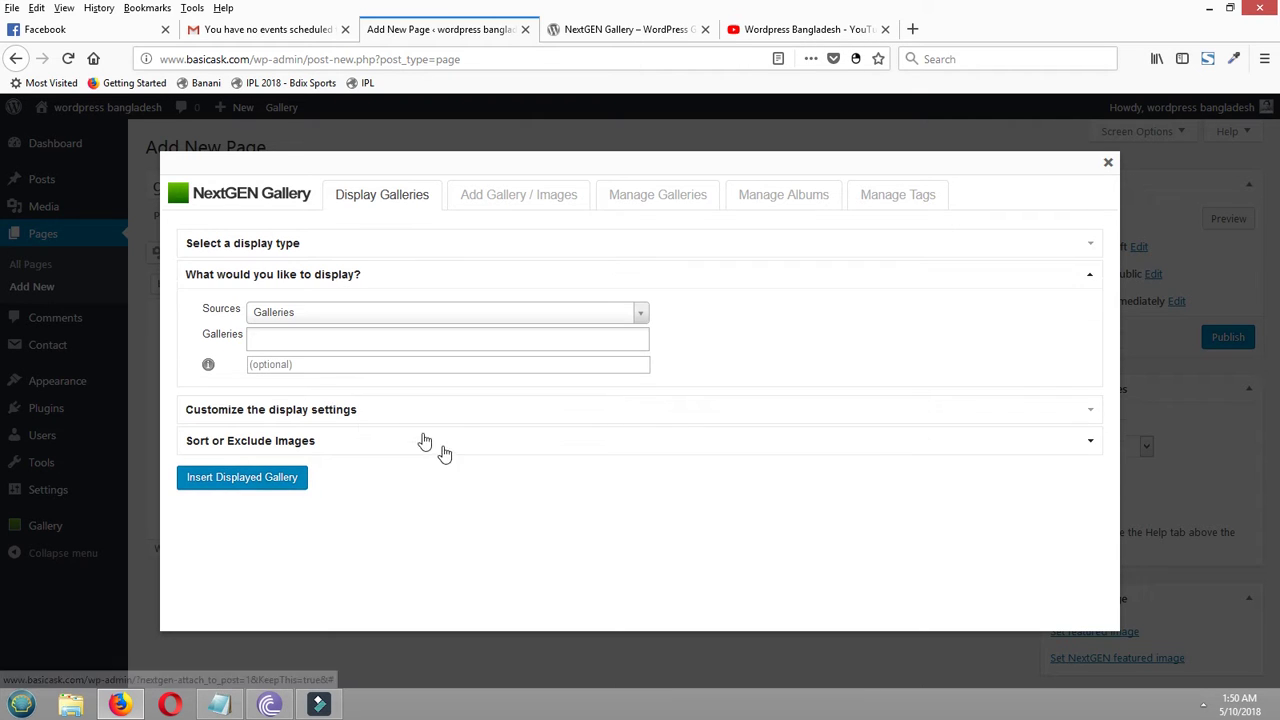
{"action": "left_click", "coordinate": [292, 320]}
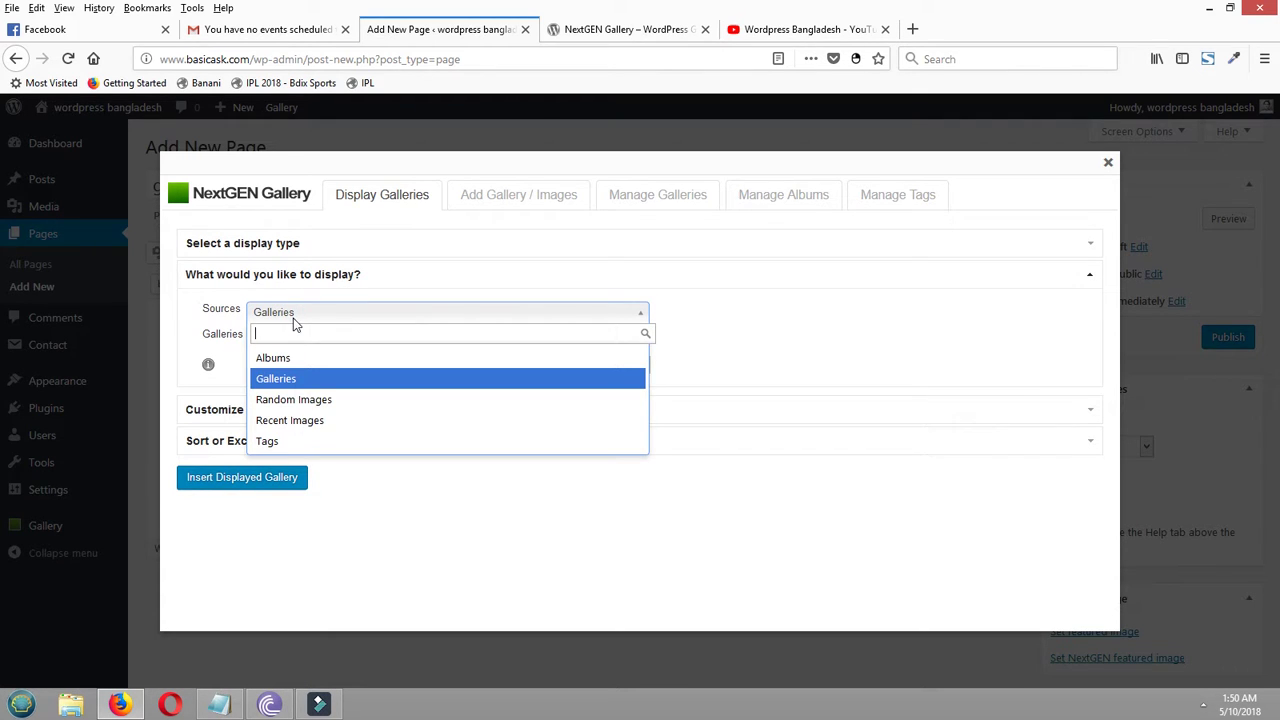
{"action": "left_click", "coordinate": [293, 316]}
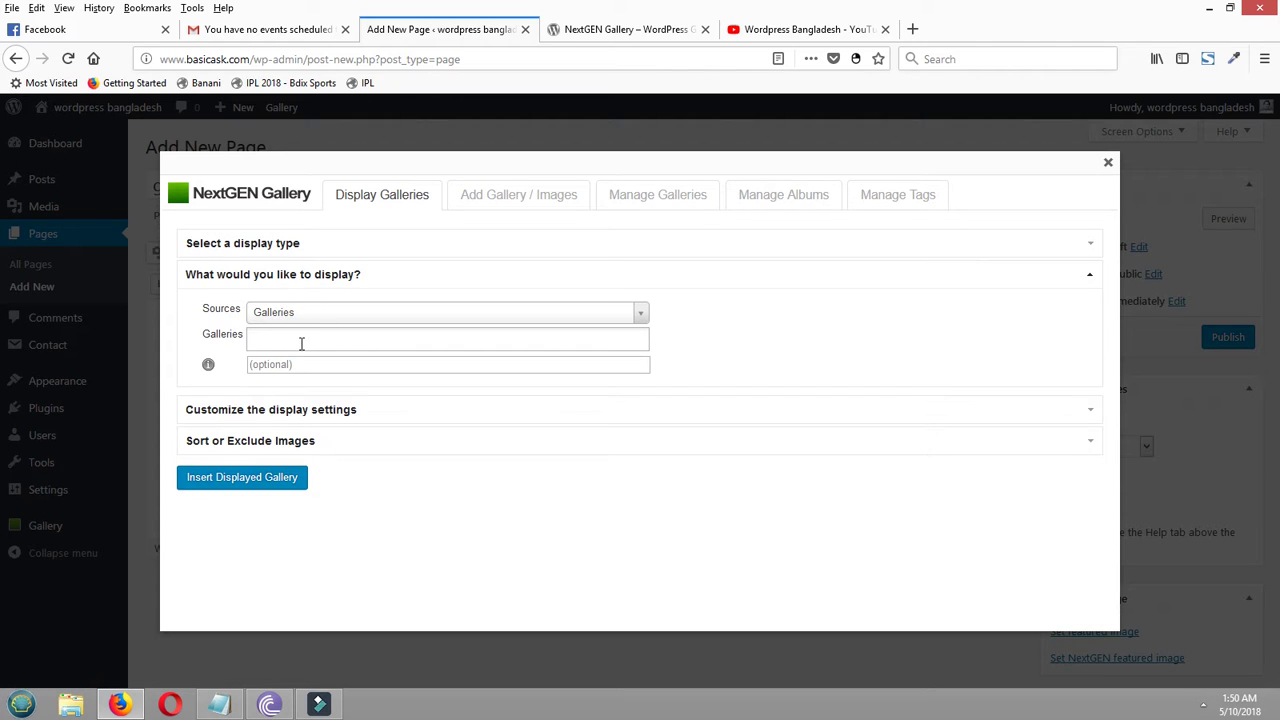
{"action": "left_click", "coordinate": [300, 343]}
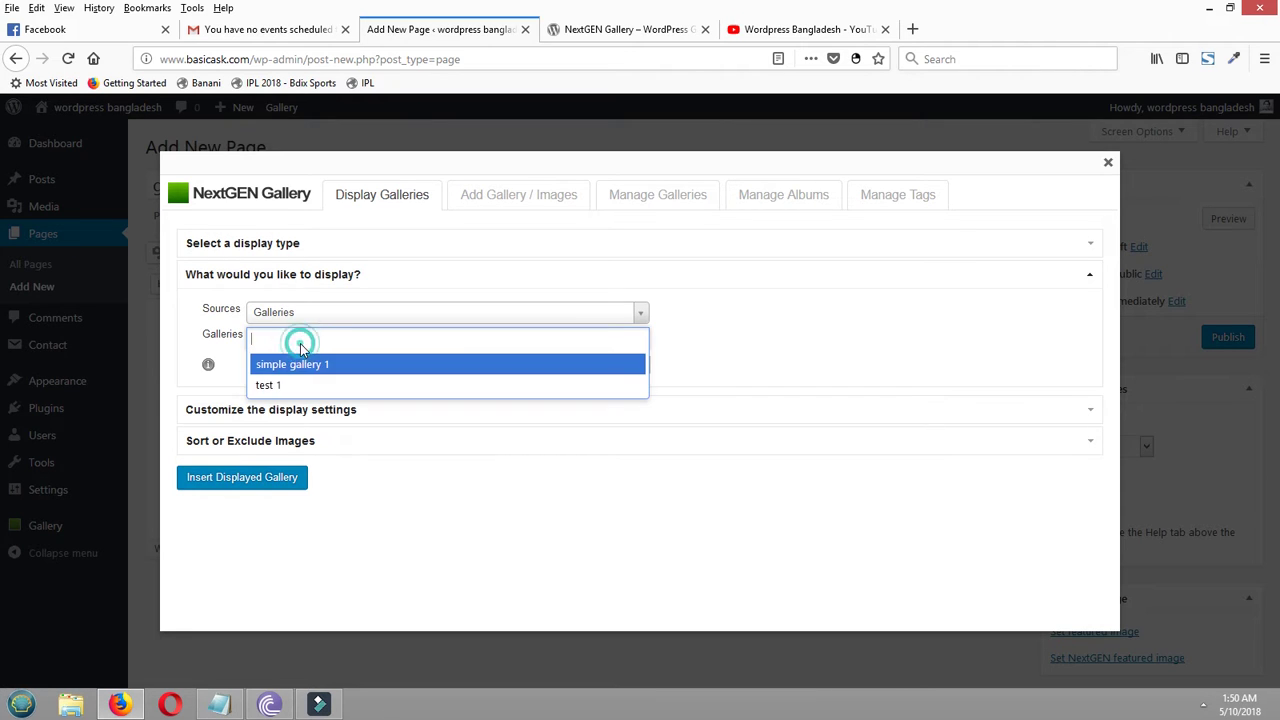
{"action": "left_click", "coordinate": [266, 385]}
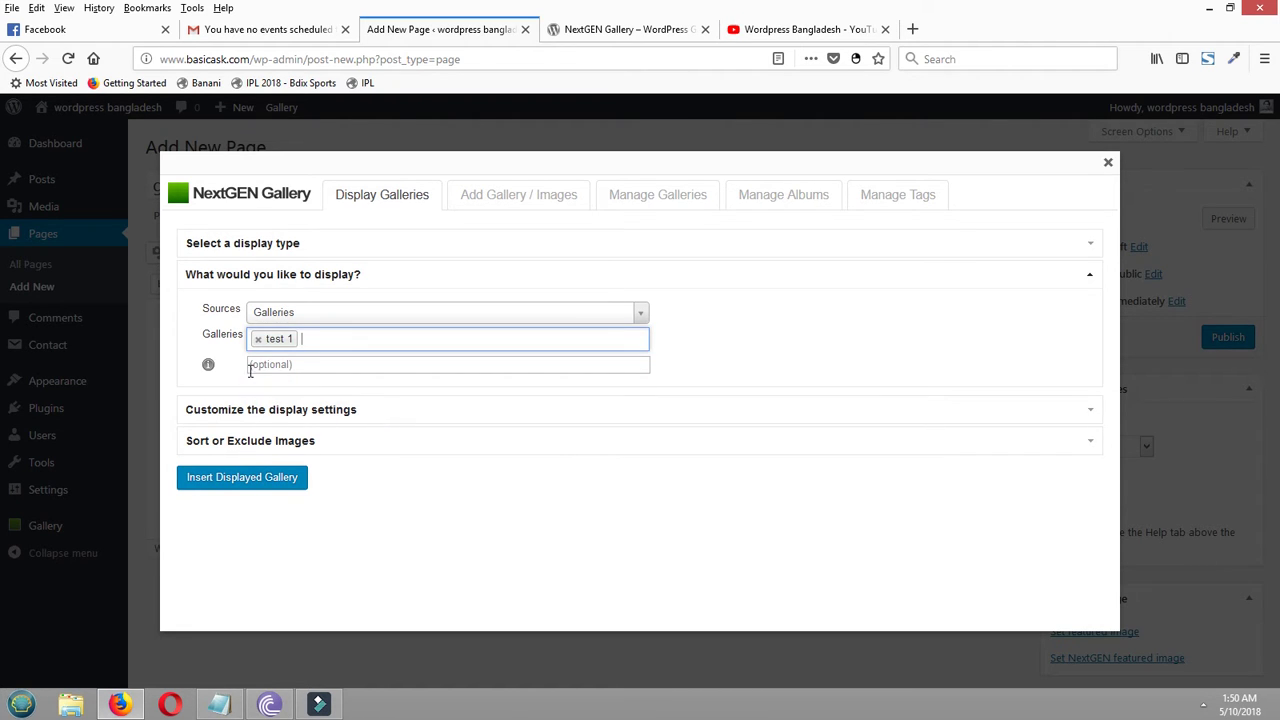
Set the slideshow link text to "test 1" in the display settings and insert the displayed gallery into the page
{"action": "left_click", "coordinate": [272, 413]}
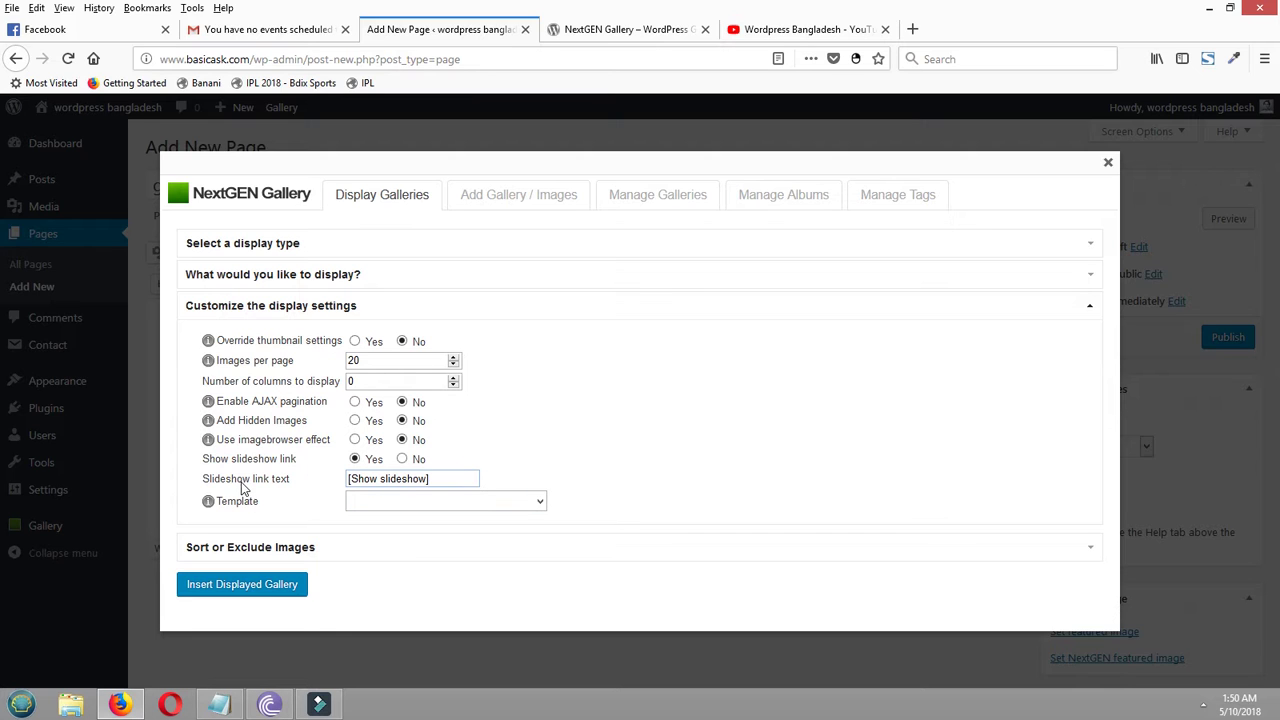
{"action": "triple_click", "coordinate": [443, 480]}
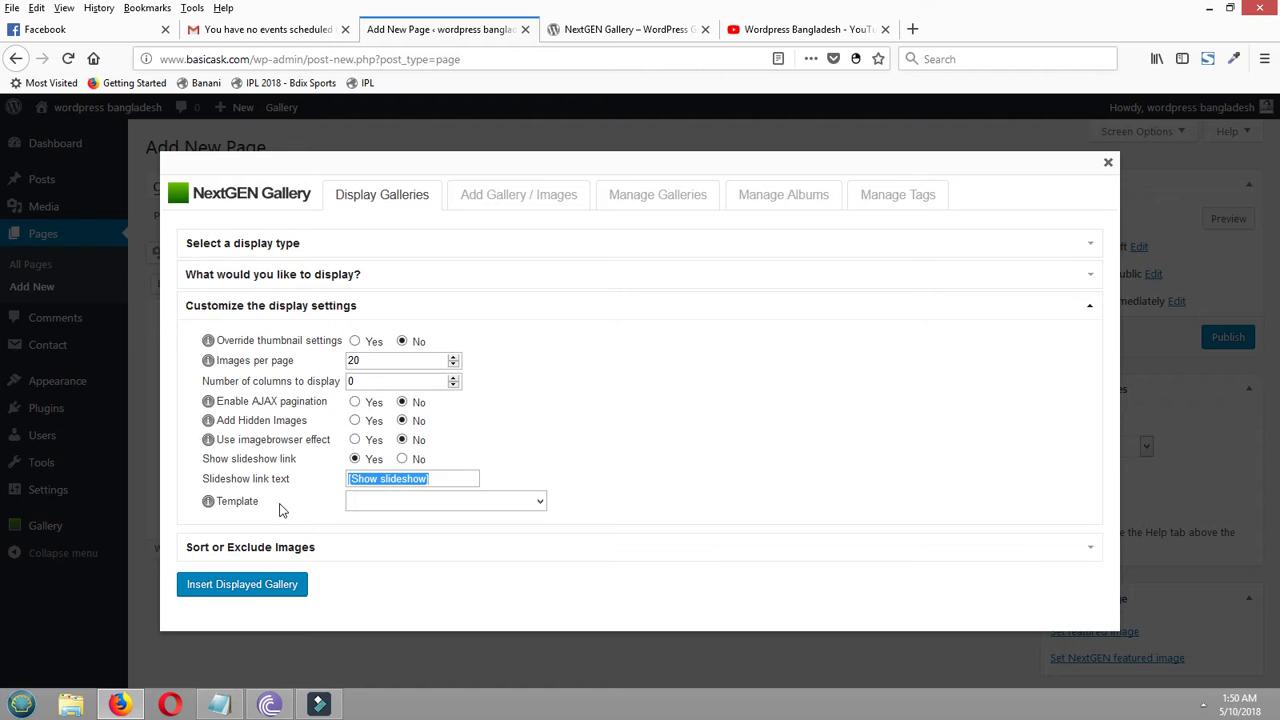
{"action": "type", "text": "test 1"}
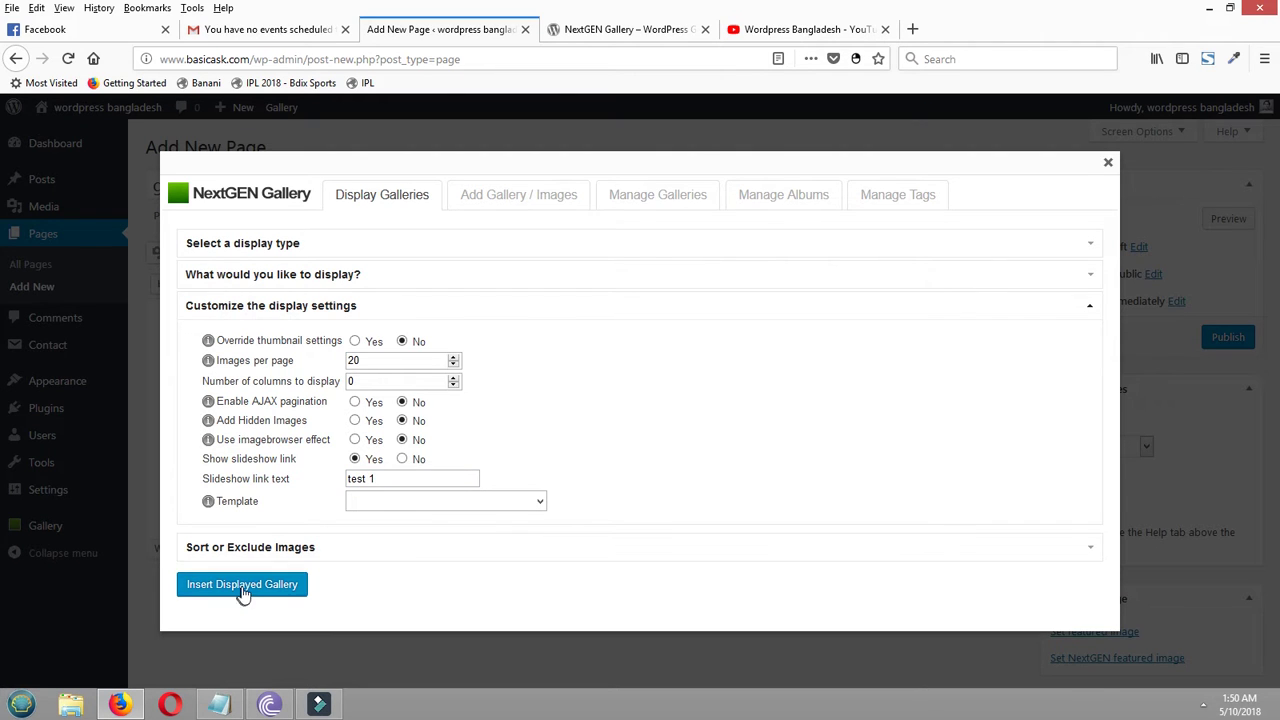
{"action": "left_click", "coordinate": [243, 590]}
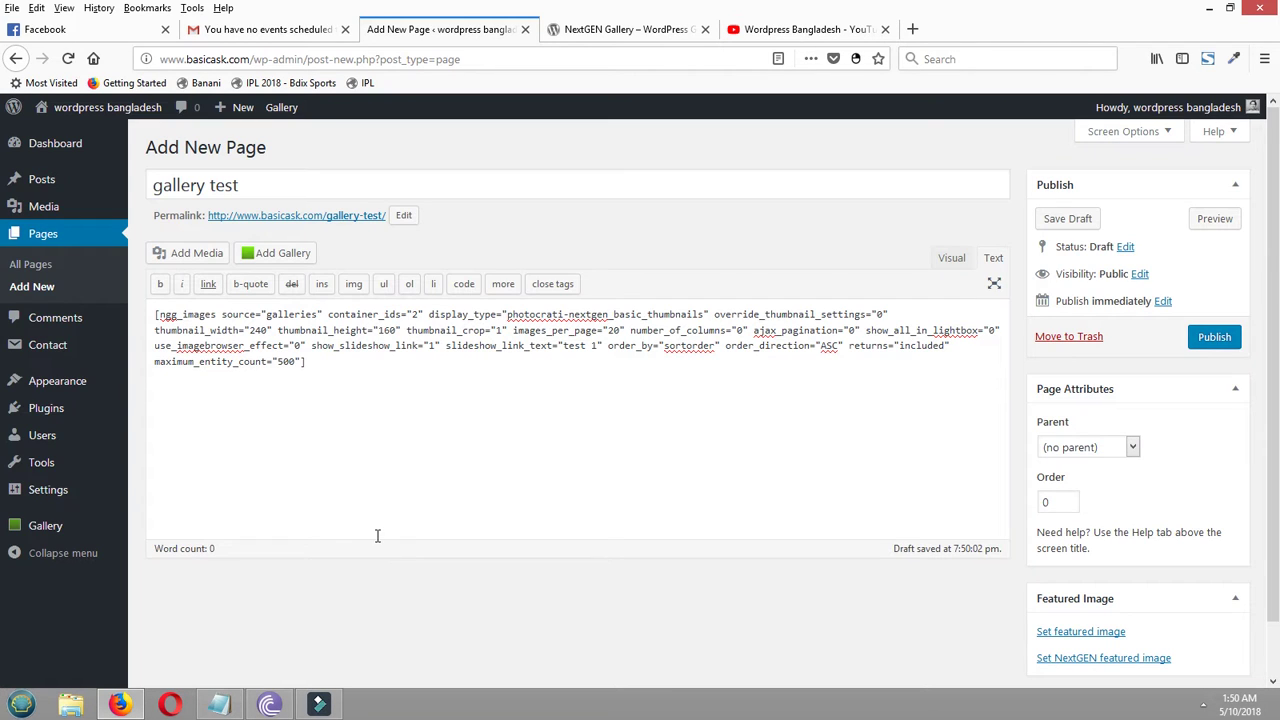
Publish the page and open its live version in a new browser tab to view the gallery thumbnails
{"action": "left_click", "coordinate": [1212, 340]}
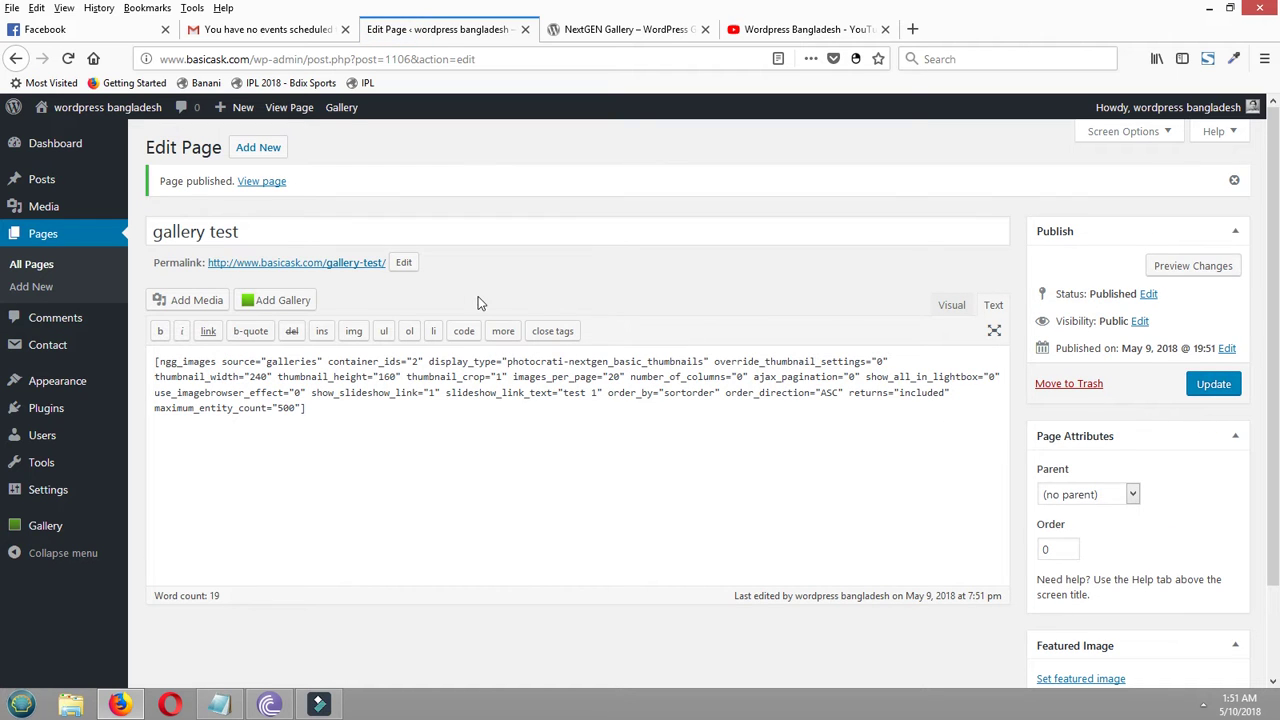
{"action": "right_click", "coordinate": [266, 183]}
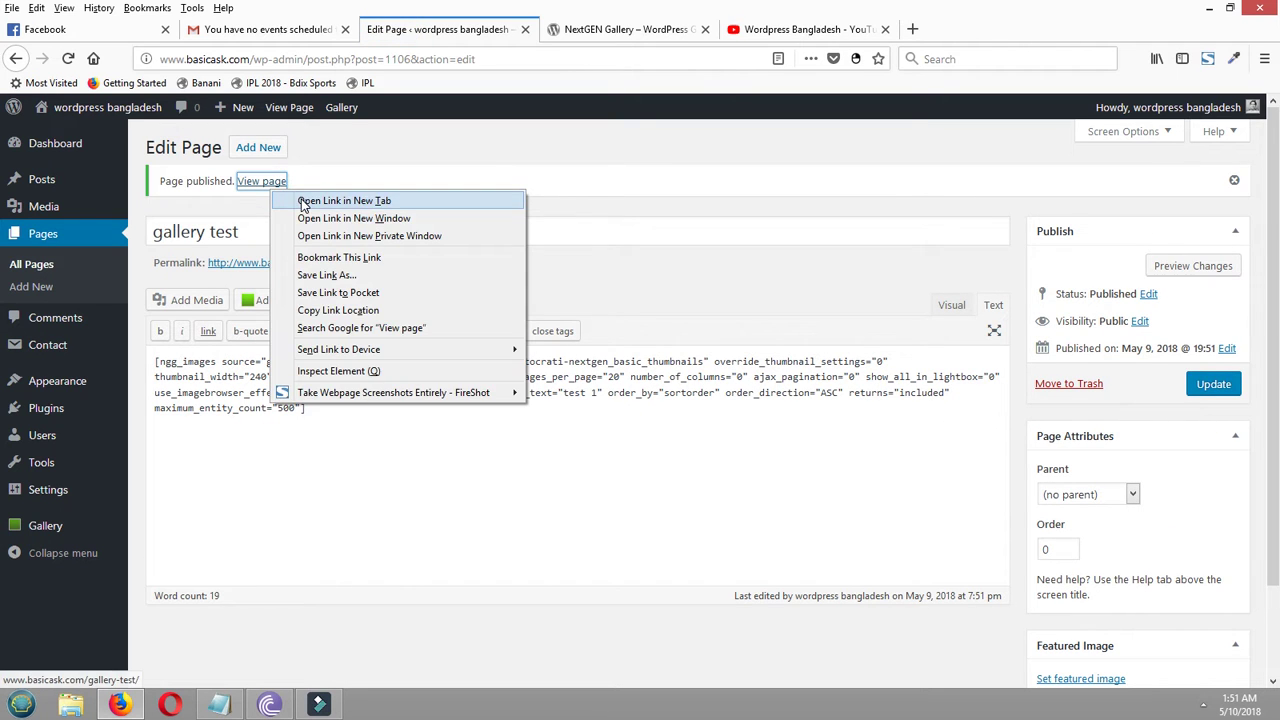
{"action": "left_click", "coordinate": [305, 198]}
{"action": "left_click", "coordinate": [640, 30]}
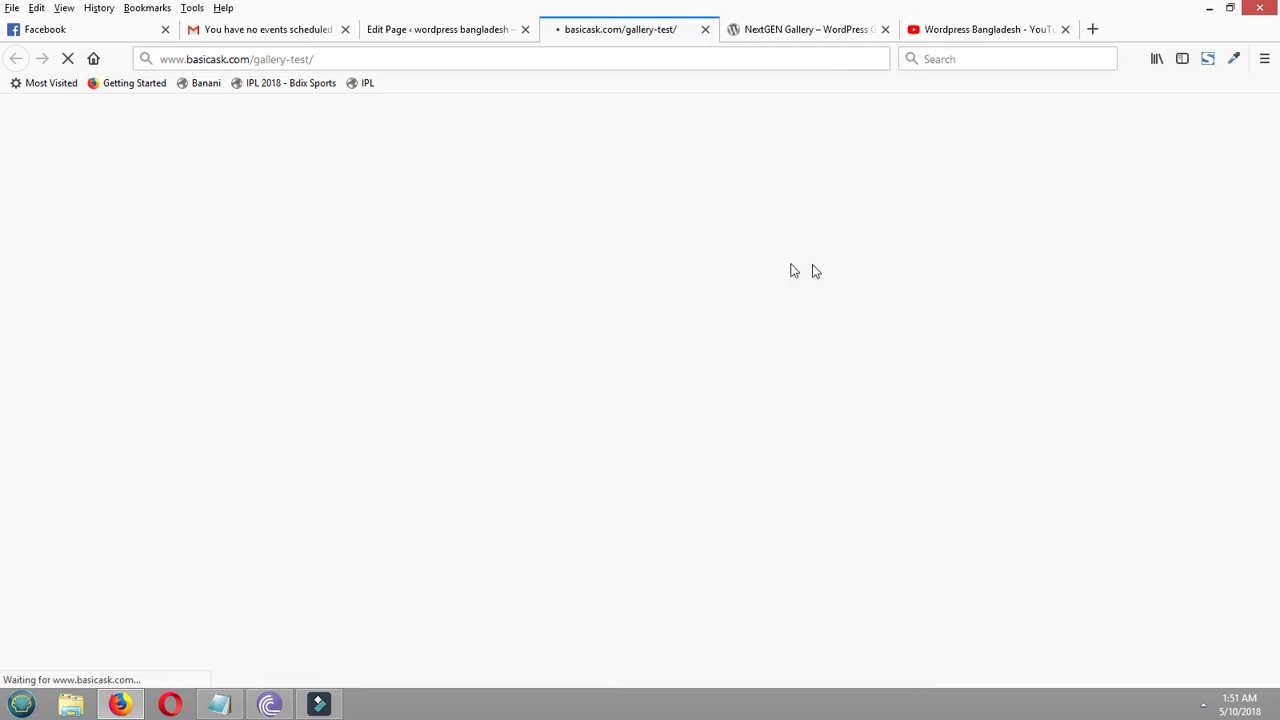
{"action": "scroll", "coordinate": [745, 262], "scroll_direction": "down", "scroll_amount": 3}
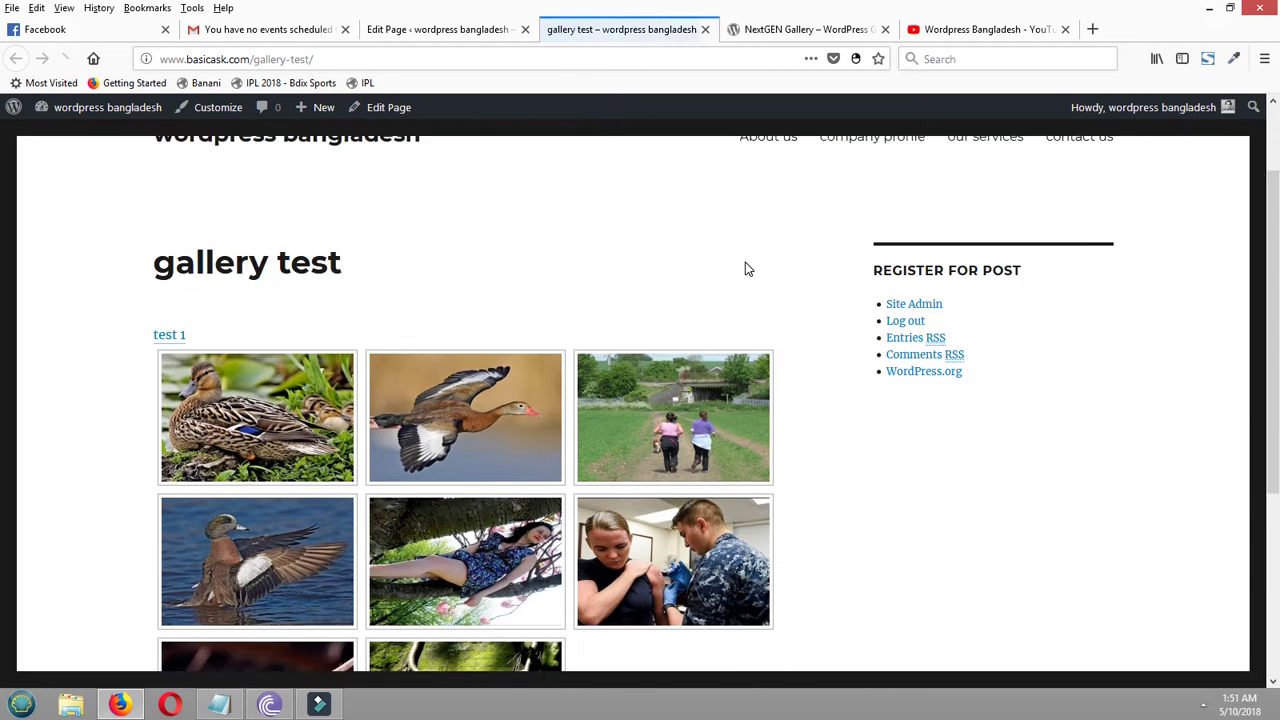
{"action": "scroll", "coordinate": [775, 270], "scroll_direction": "down", "scroll_amount": 2}
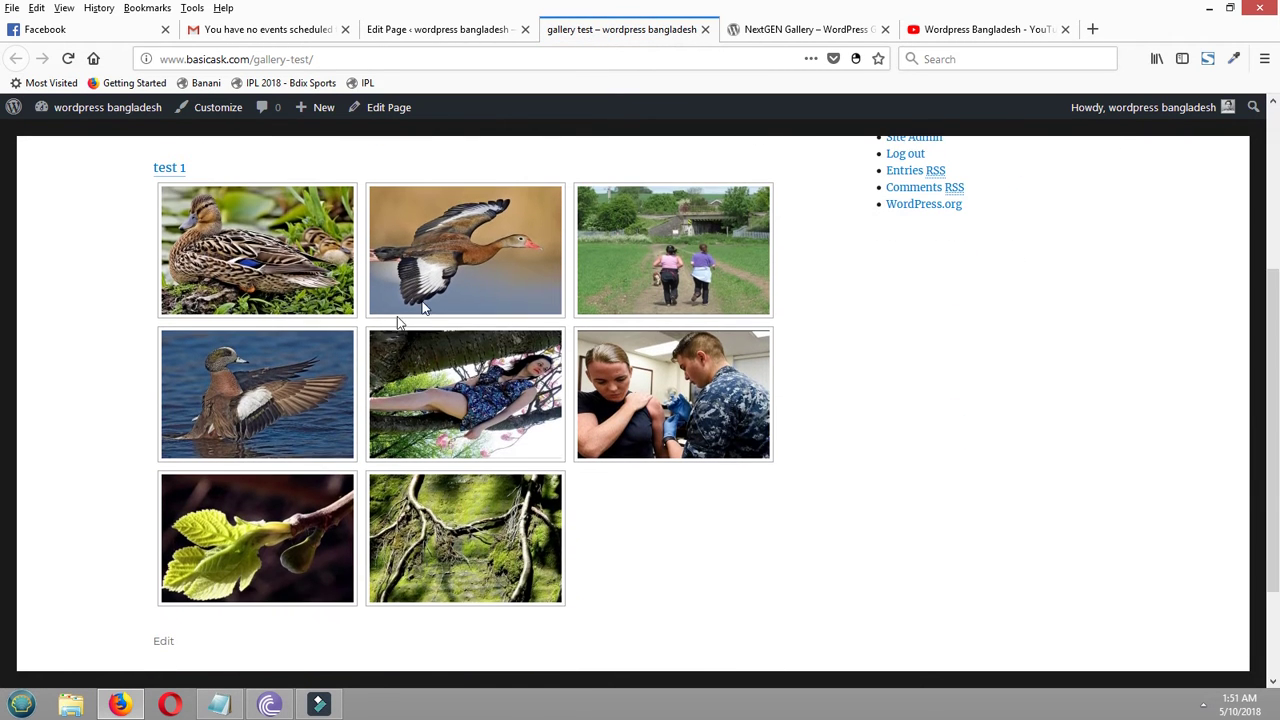
Enlarge the first duck photo, advance through two more images, close the enlarged view and look over the rest of the page
{"action": "left_click", "coordinate": [301, 255]}
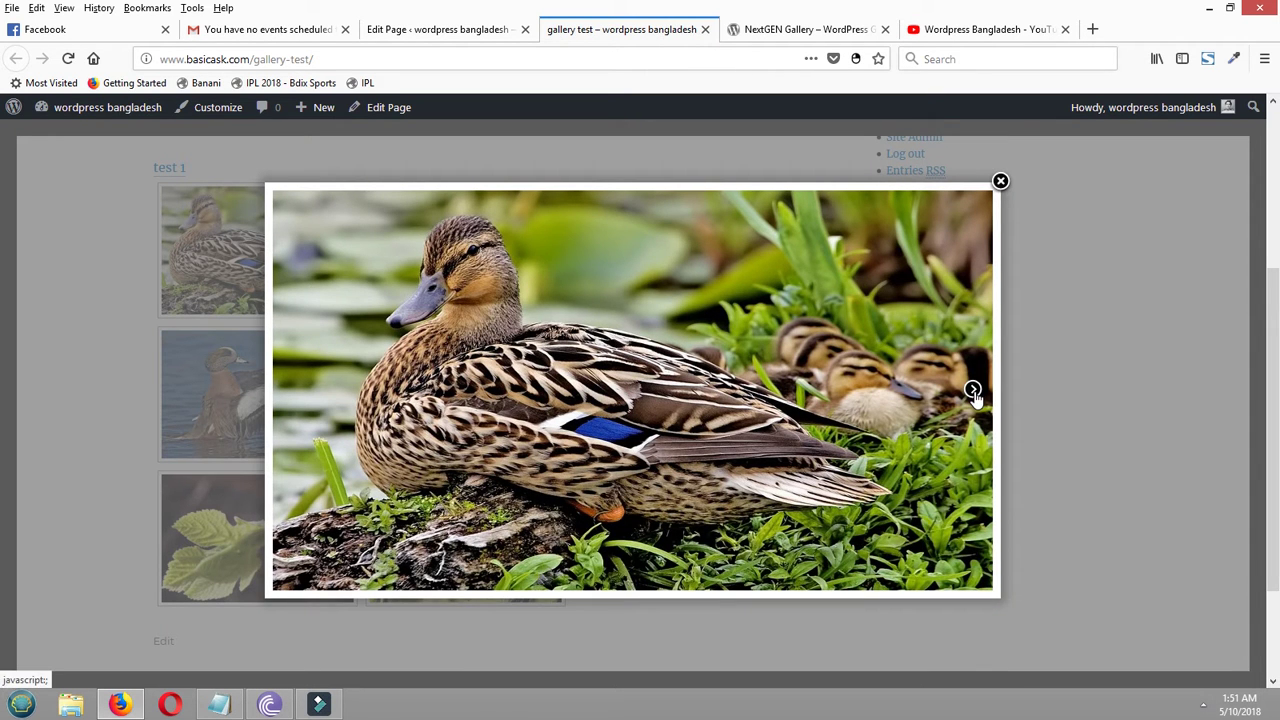
{"action": "left_click", "coordinate": [973, 390]}
{"action": "left_click", "coordinate": [973, 390]}
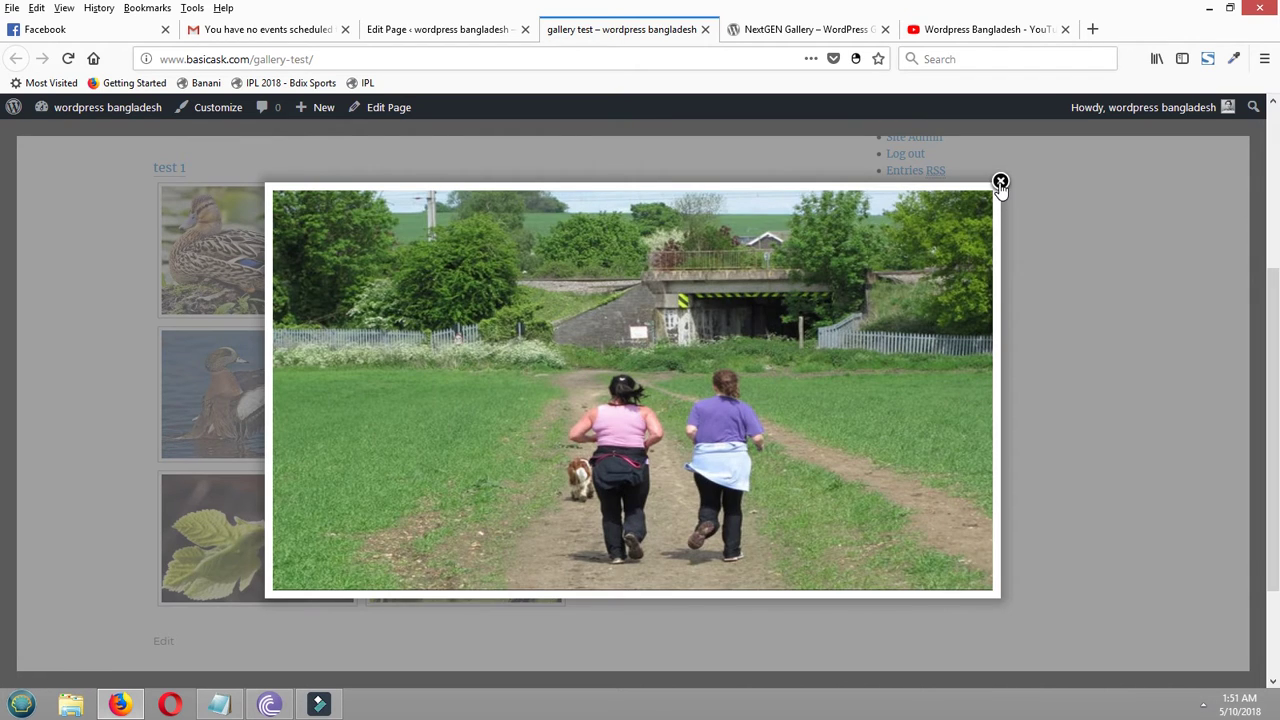
{"action": "left_click", "coordinate": [1000, 183]}
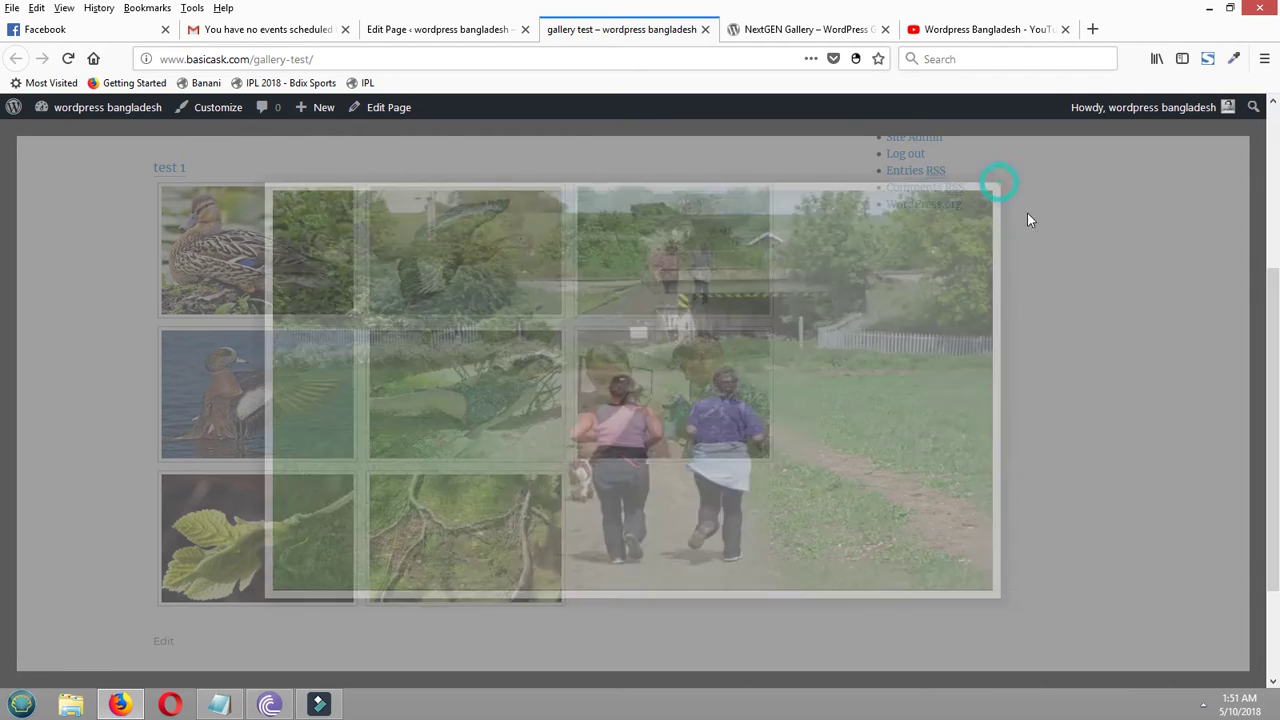
{"action": "scroll", "coordinate": [755, 318], "scroll_direction": "down", "scroll_amount": 3}
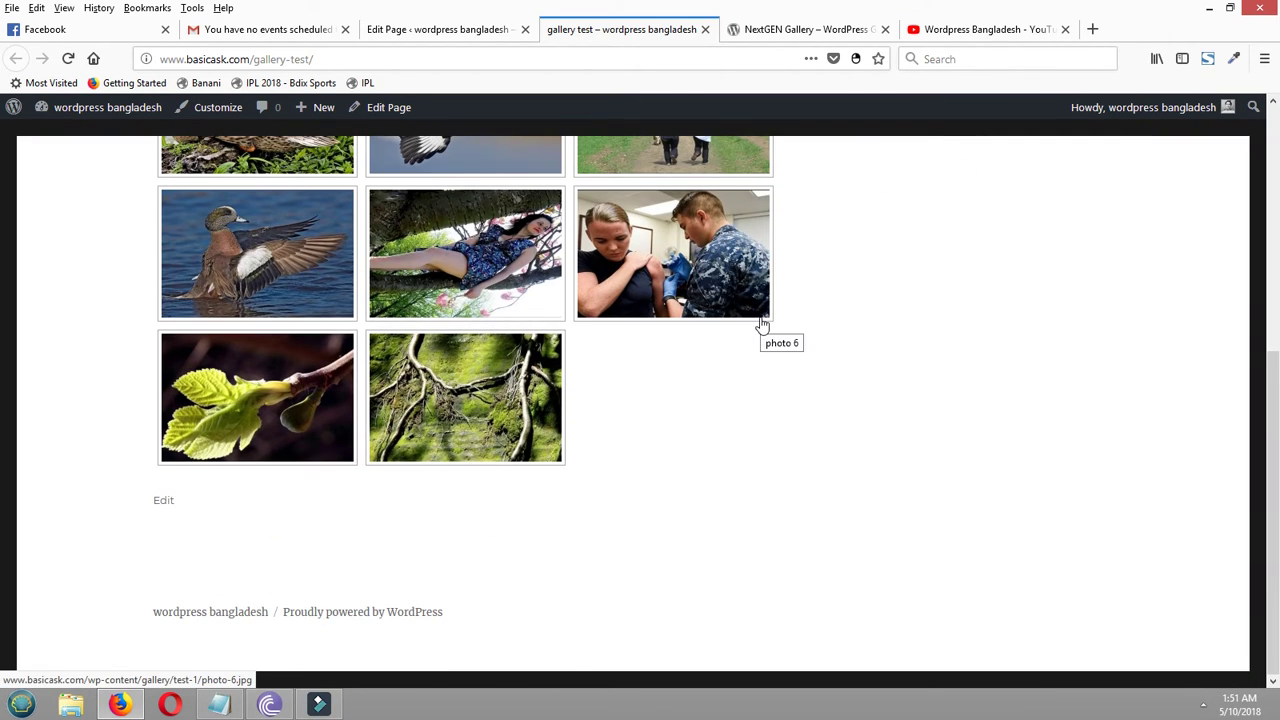
{"action": "scroll", "coordinate": [758, 322], "scroll_direction": "up", "scroll_amount": 4}
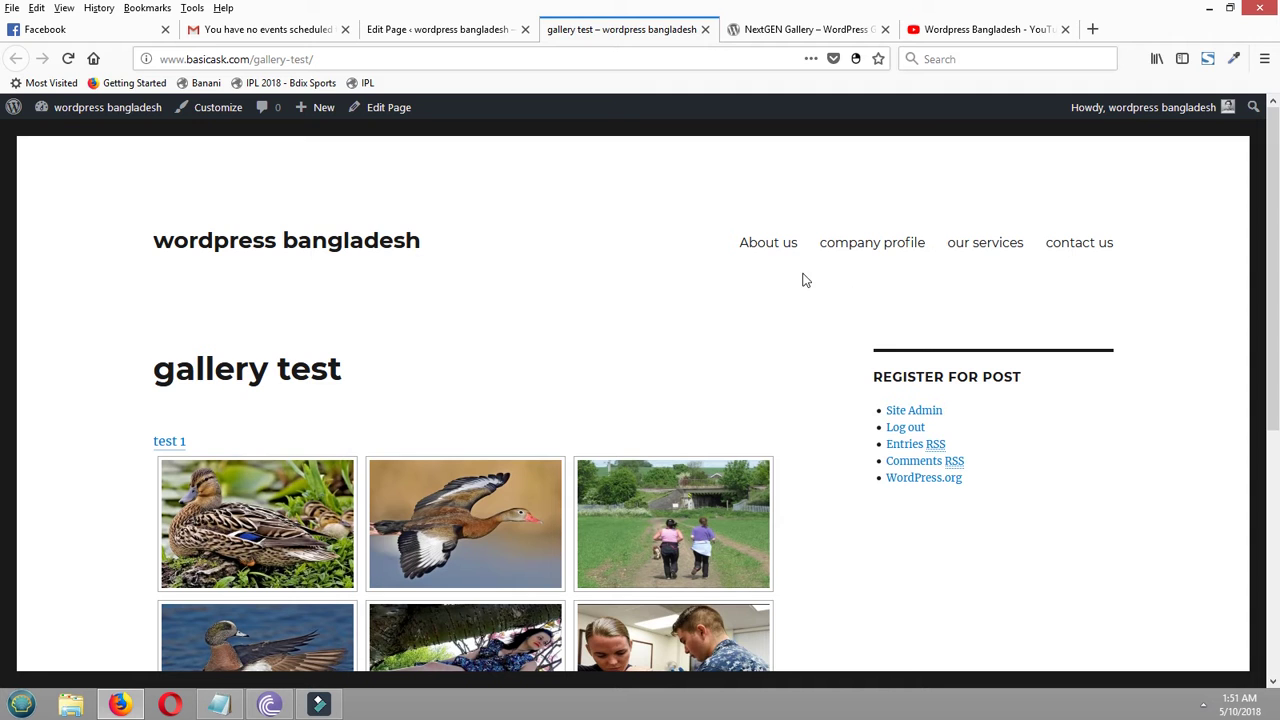
{"action": "key", "text": "Print"}
{"action": "left_click_drag", "start_coordinate": [710, 203], "coordinate": [1166, 307]}
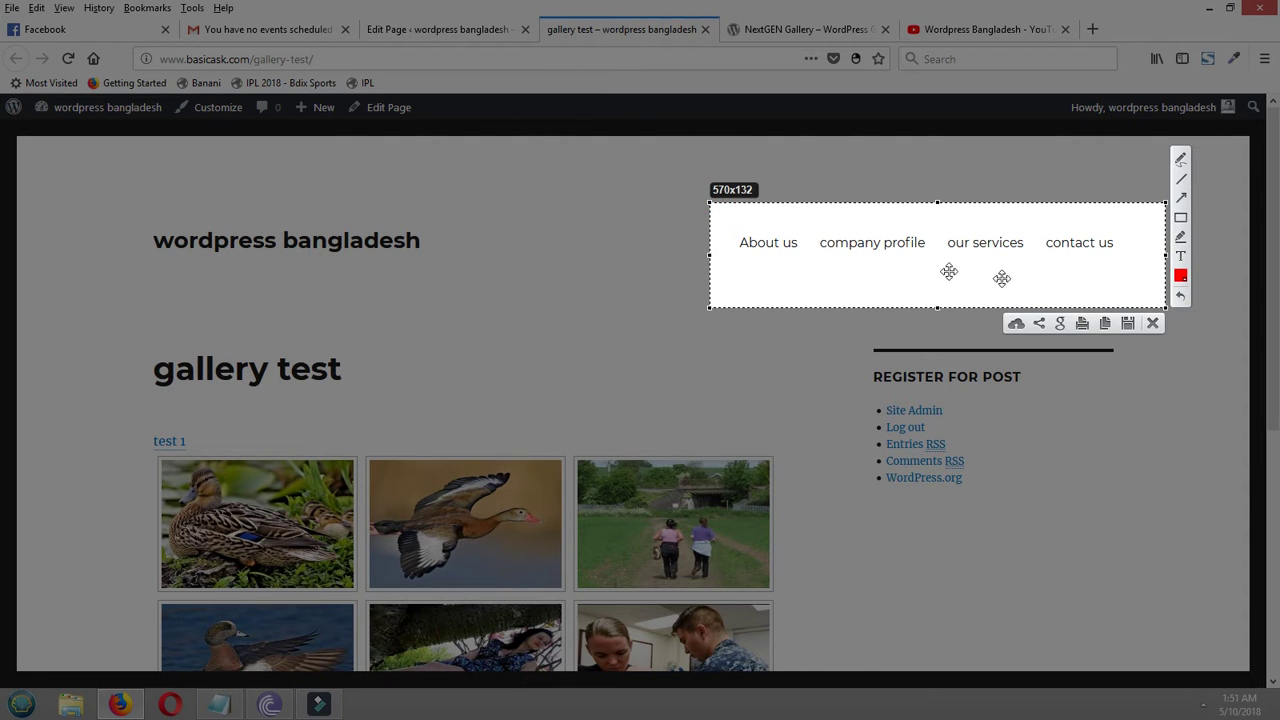
{"action": "left_click", "coordinate": [1153, 323]}
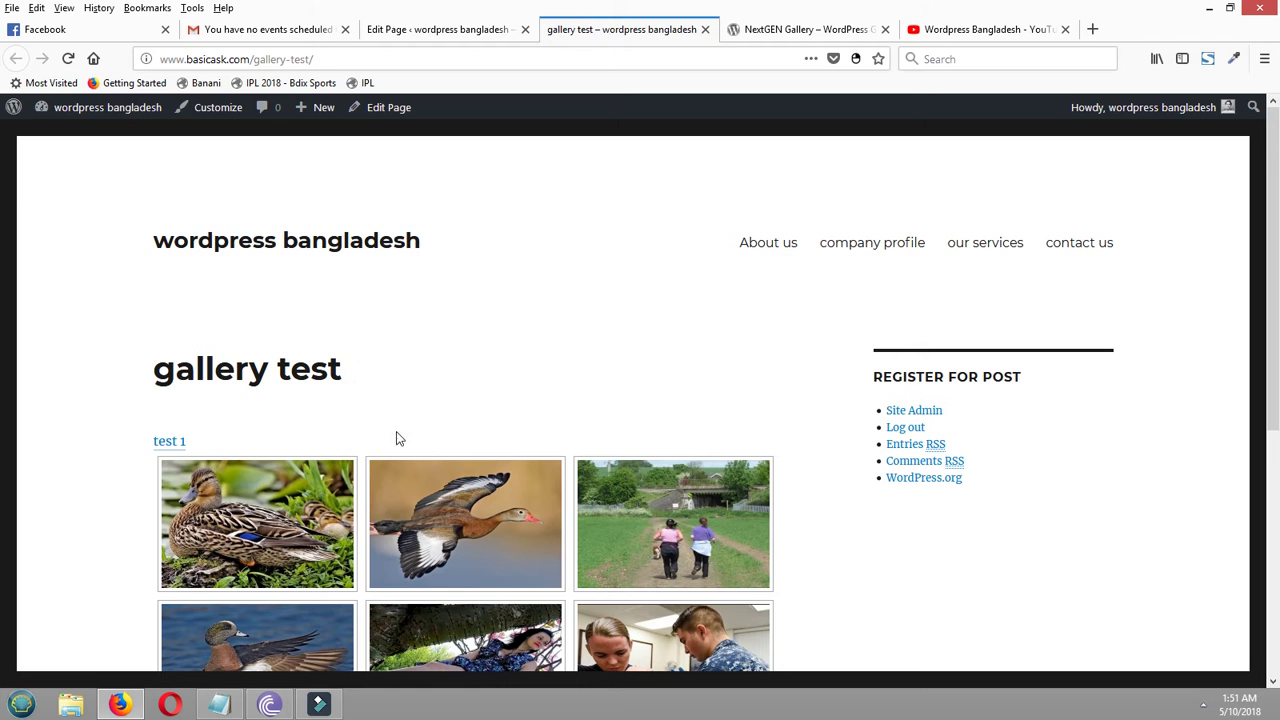
Add the "gallery test" page to the site's Main Menu and save the menu
{"action": "left_click", "coordinate": [437, 29]}
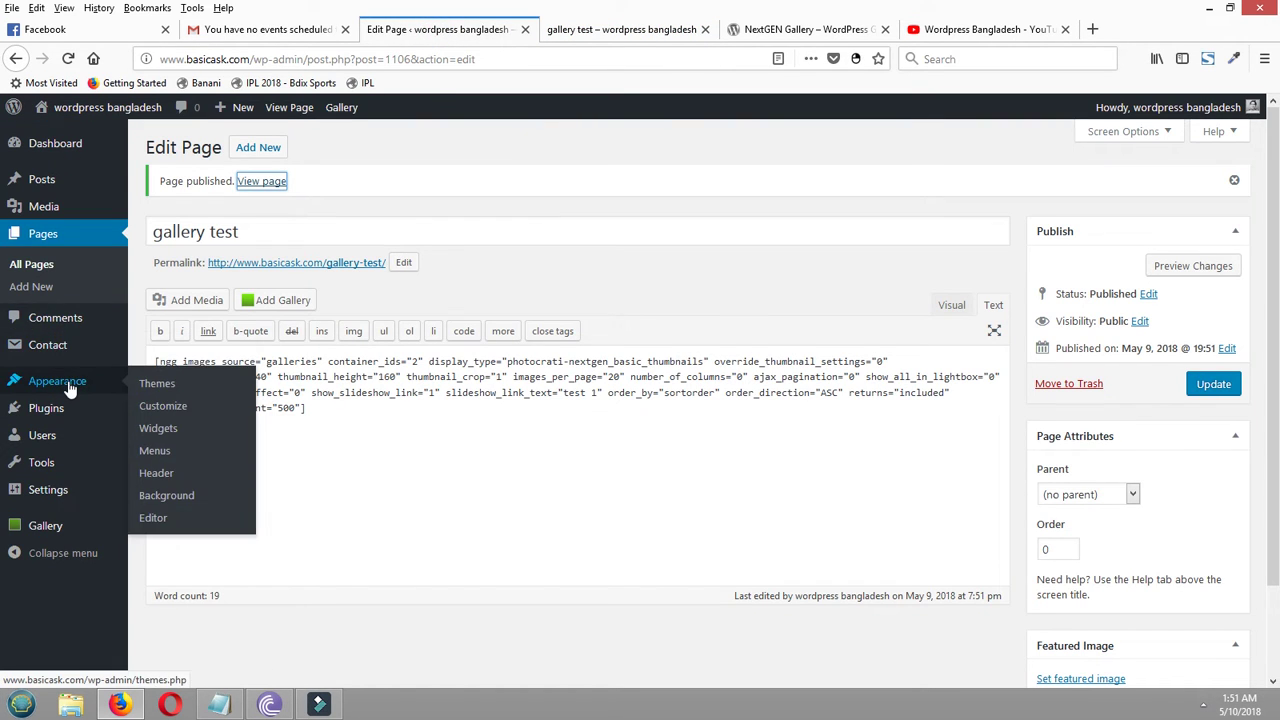
{"action": "left_click", "coordinate": [155, 451]}
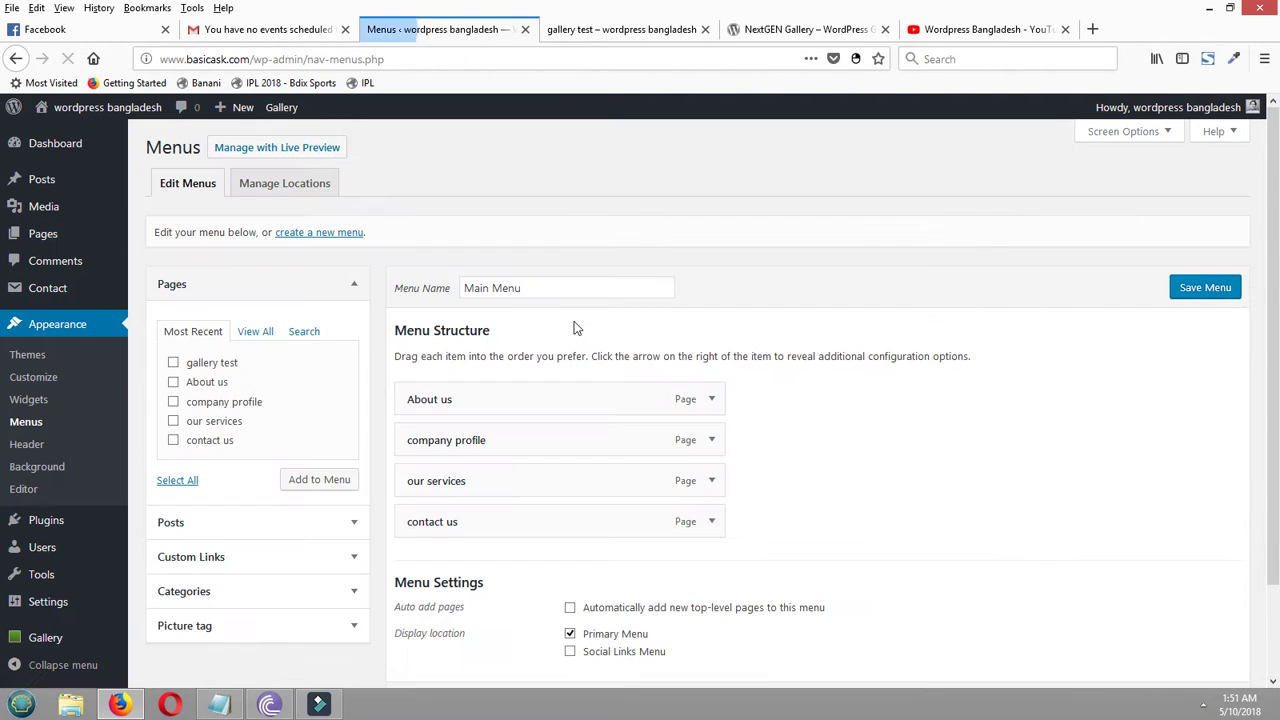
{"action": "left_click", "coordinate": [175, 365]}
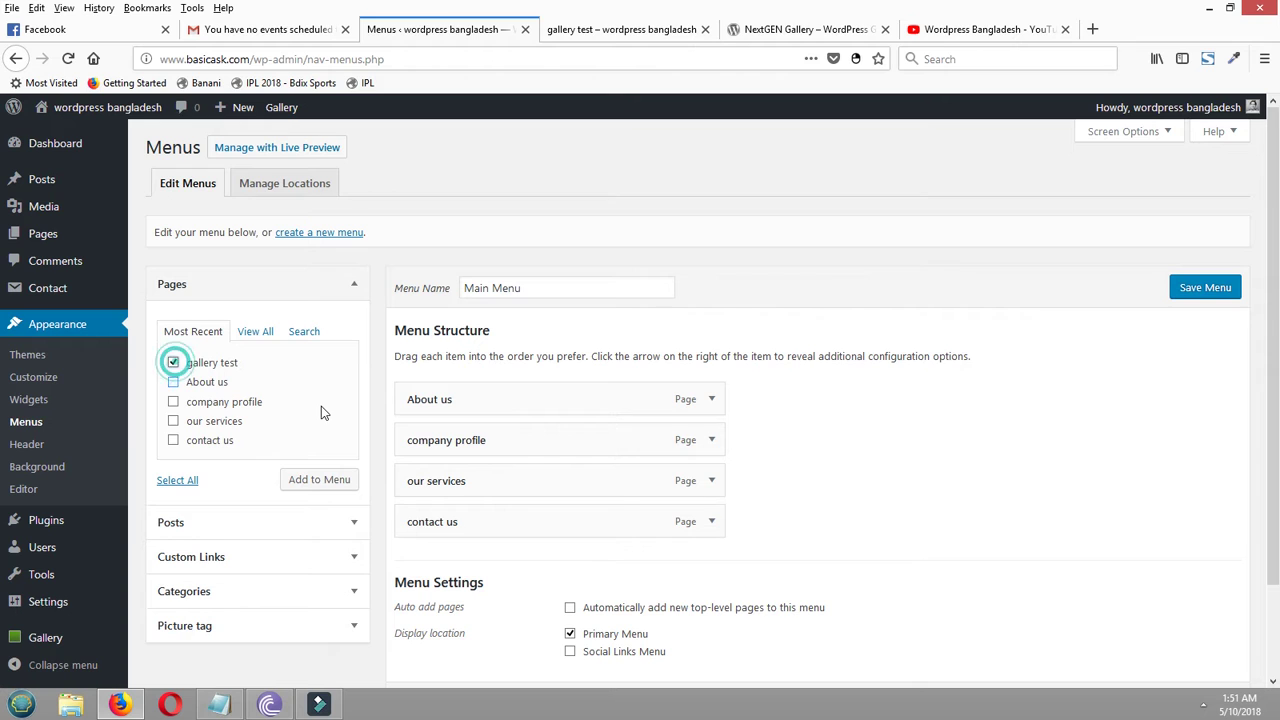
{"action": "left_click", "coordinate": [317, 482]}
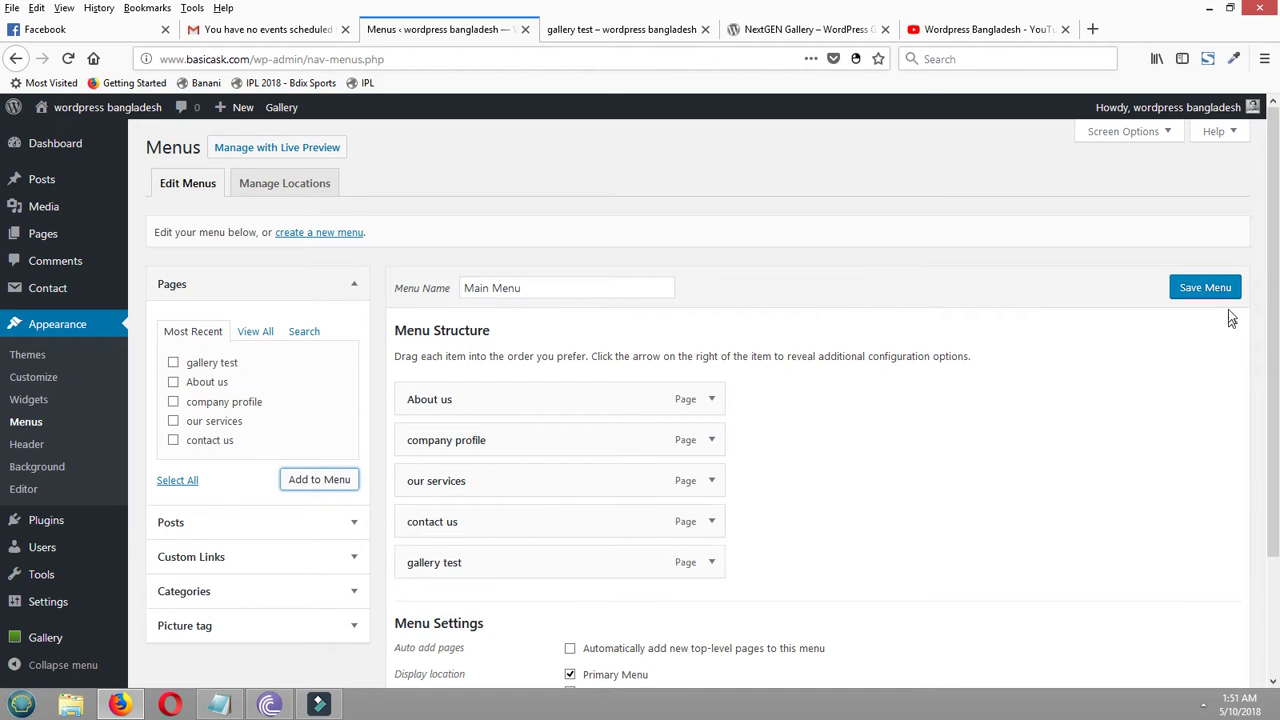
{"action": "left_click", "coordinate": [1210, 283]}
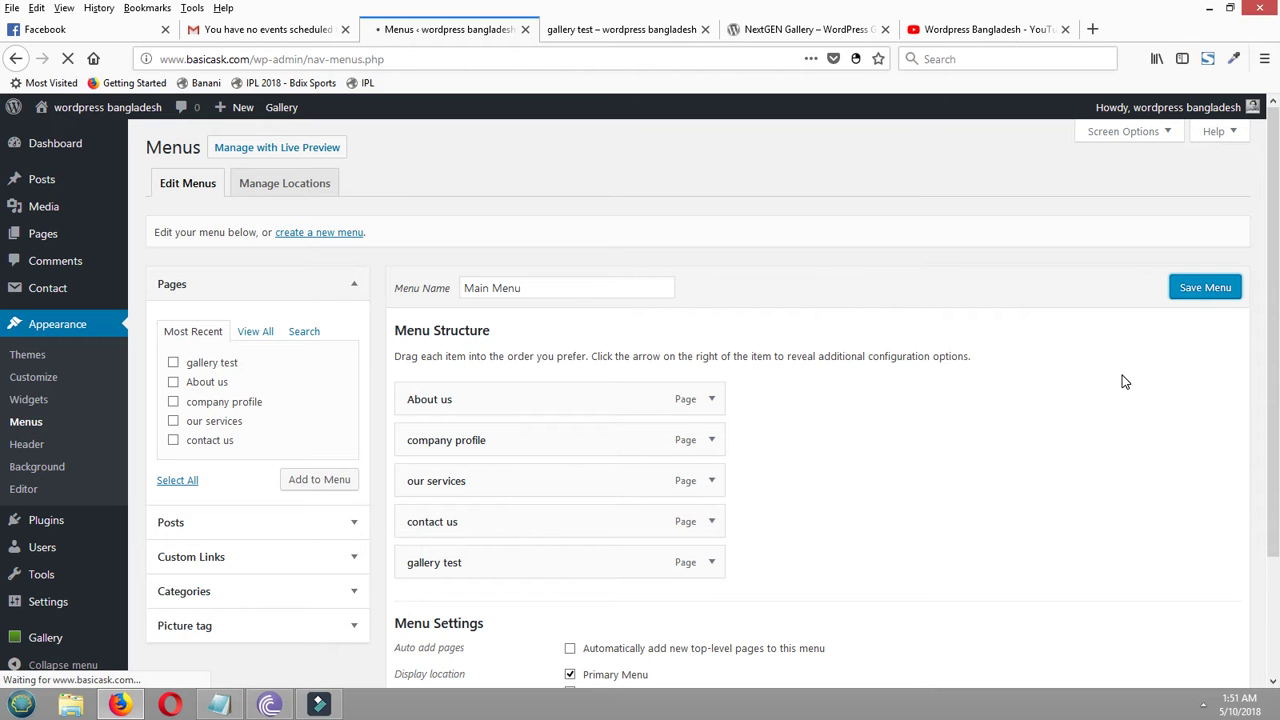
Reload the live gallery test page and check its navigation menu and gallery thumbnails
{"action": "left_click", "coordinate": [640, 30]}
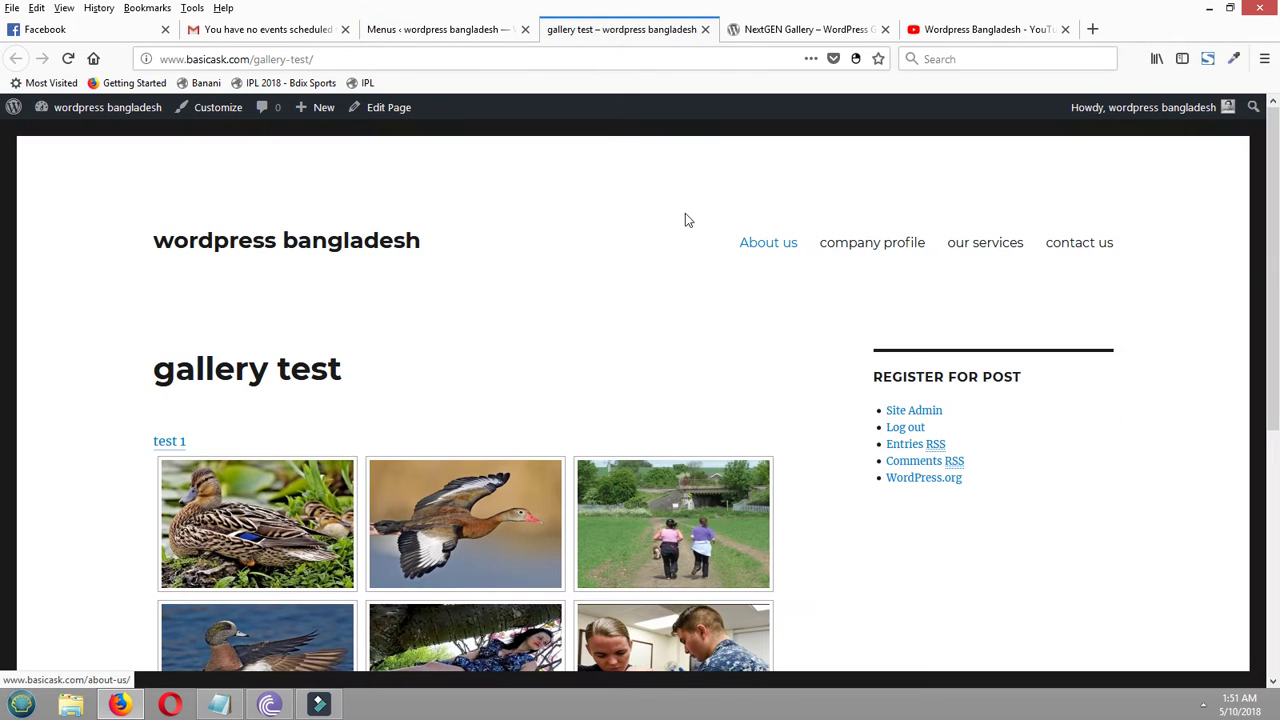
{"action": "left_click", "coordinate": [391, 58]}
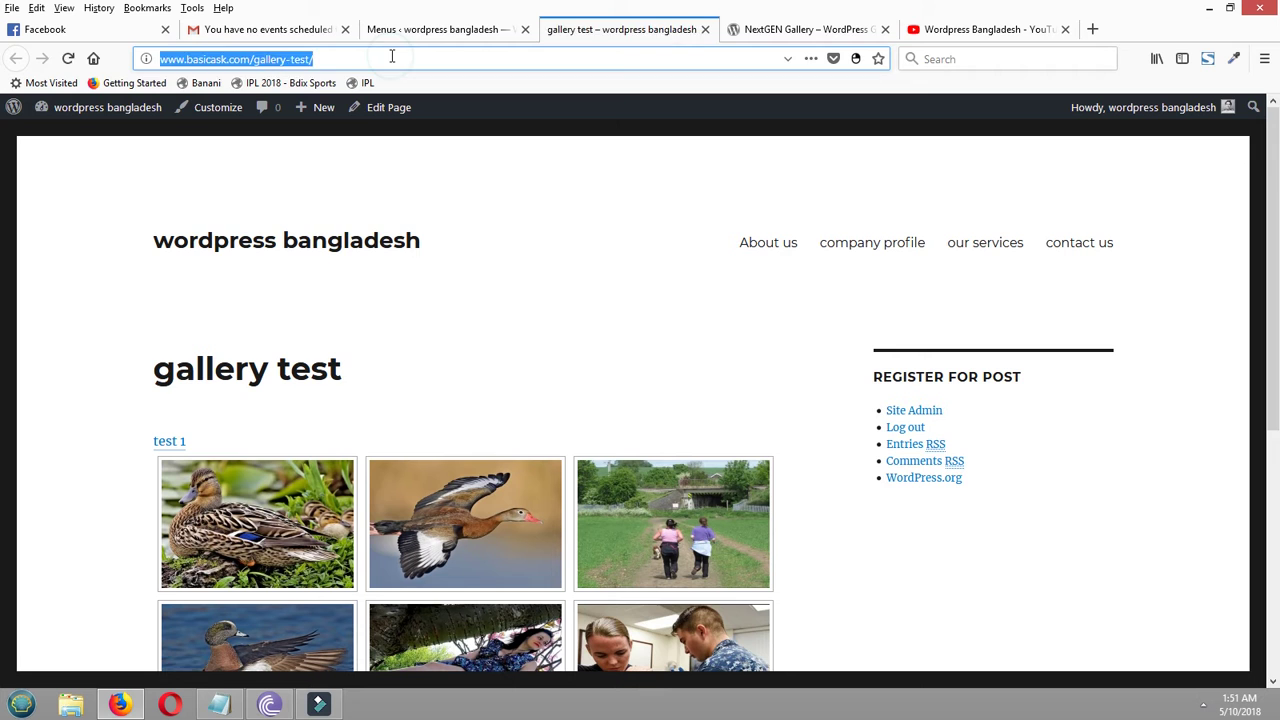
{"action": "key", "text": "Return"}
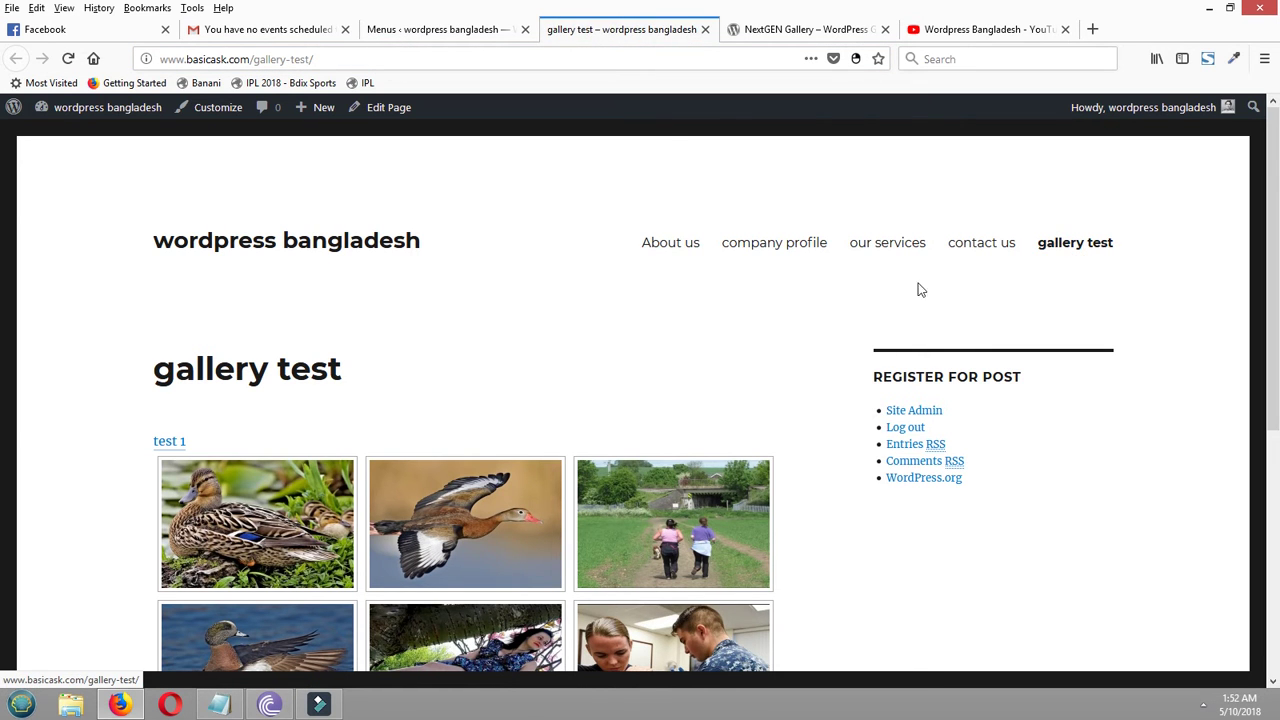
{"action": "scroll", "coordinate": [713, 393], "scroll_direction": "down", "scroll_amount": 1}
{"action": "scroll", "coordinate": [713, 393], "scroll_direction": "down", "scroll_amount": 3}
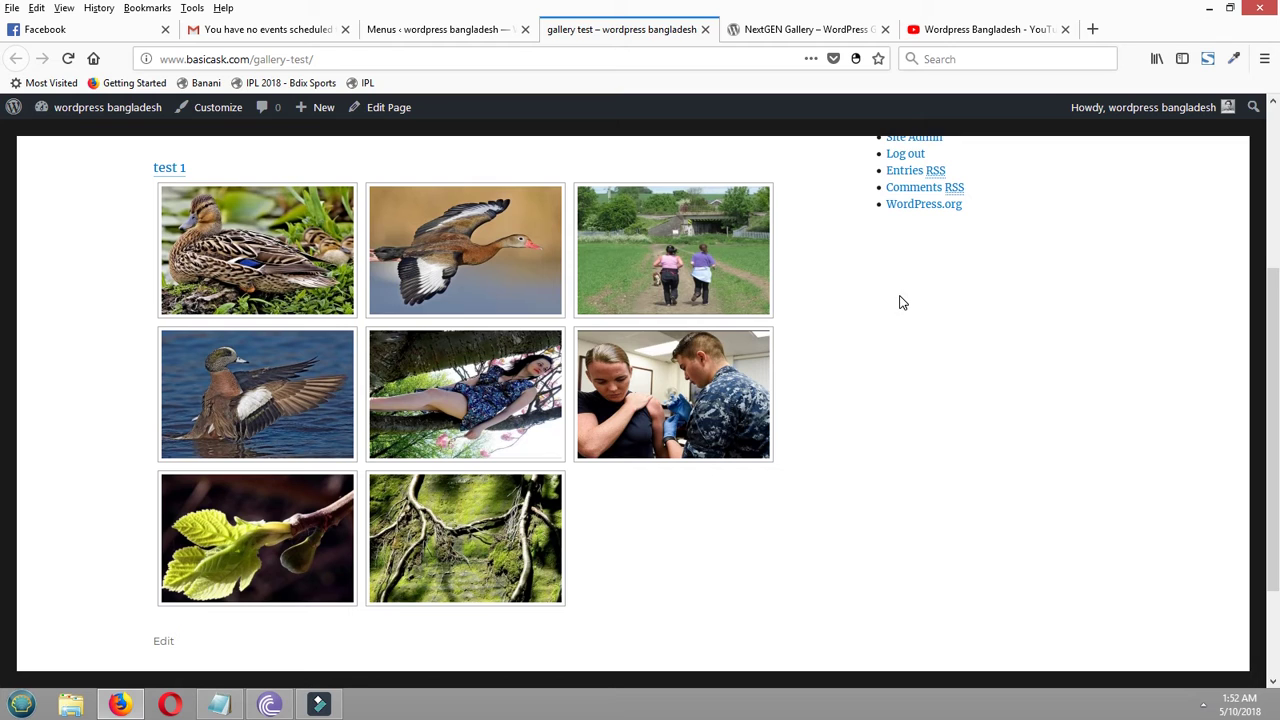